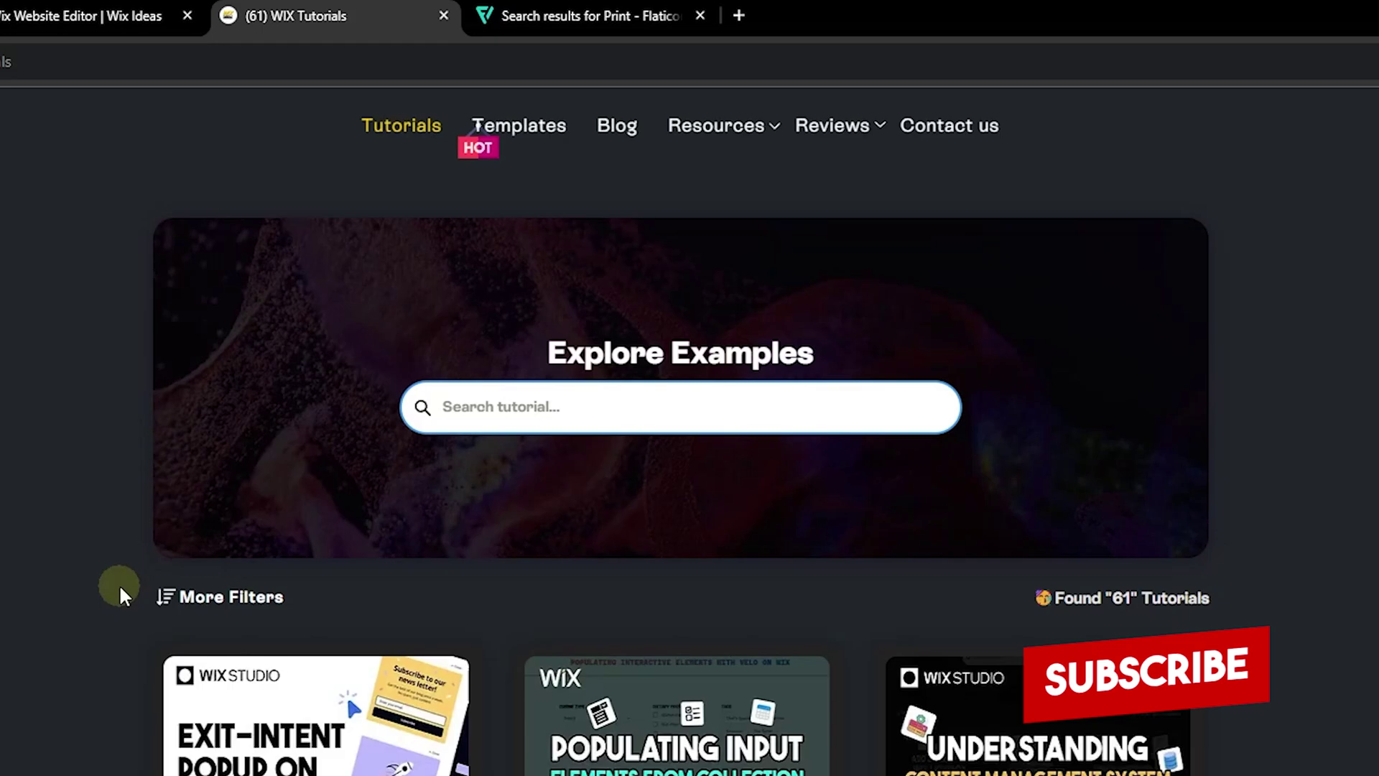
Scroll the Tutorials list and open the 'Add Search to Wix Lightbox & Display Result on Another Page' article.
scroll(120, 588, "down", 4)
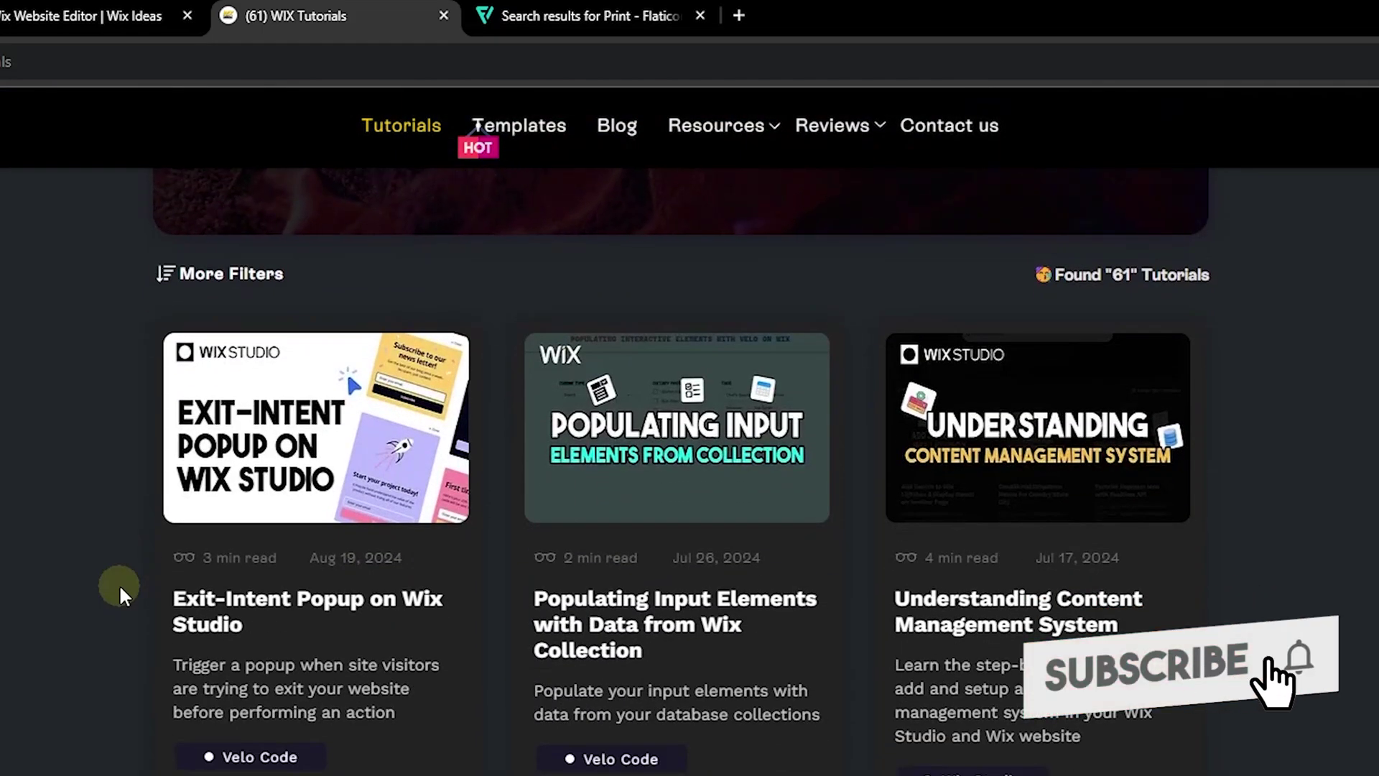
scroll(120, 588, "down", 3)
scroll(119, 587, "down", 2)
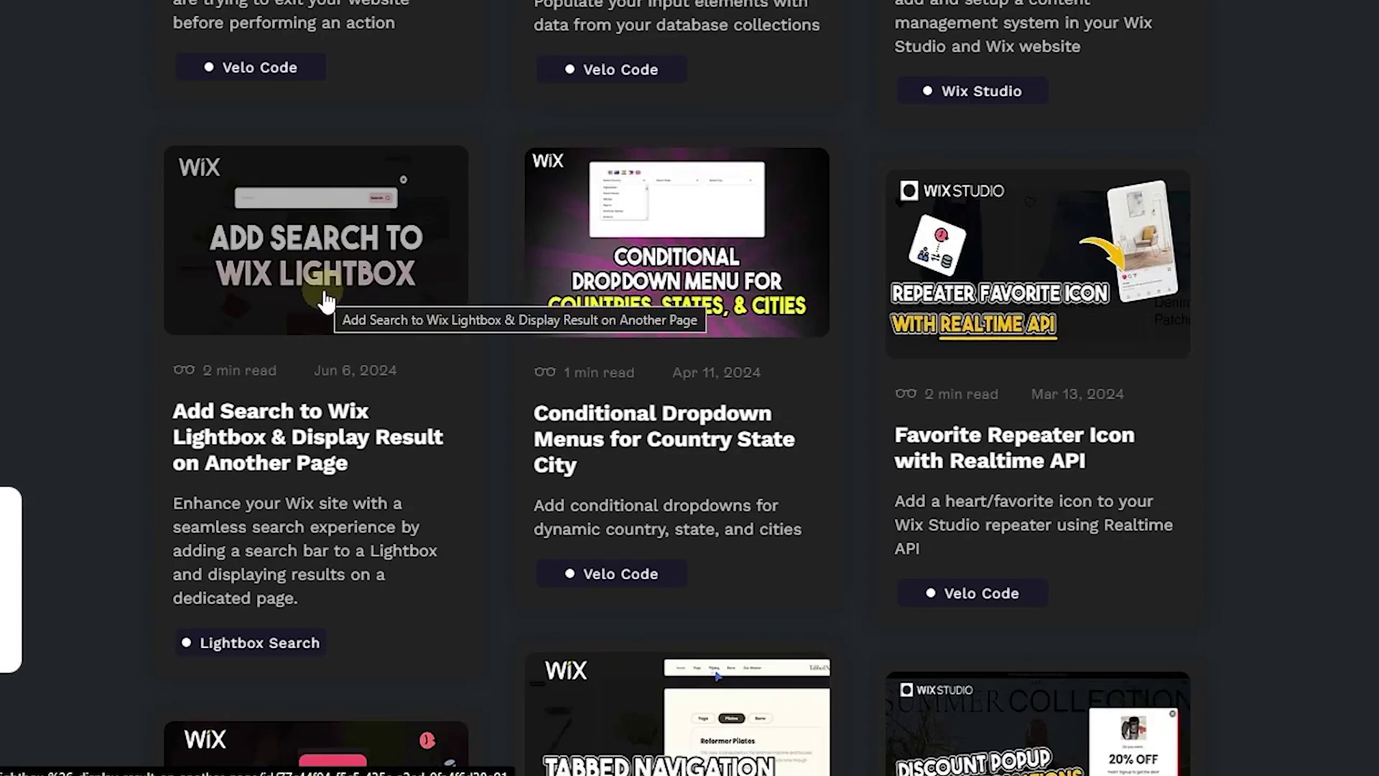
left_click(327, 302)
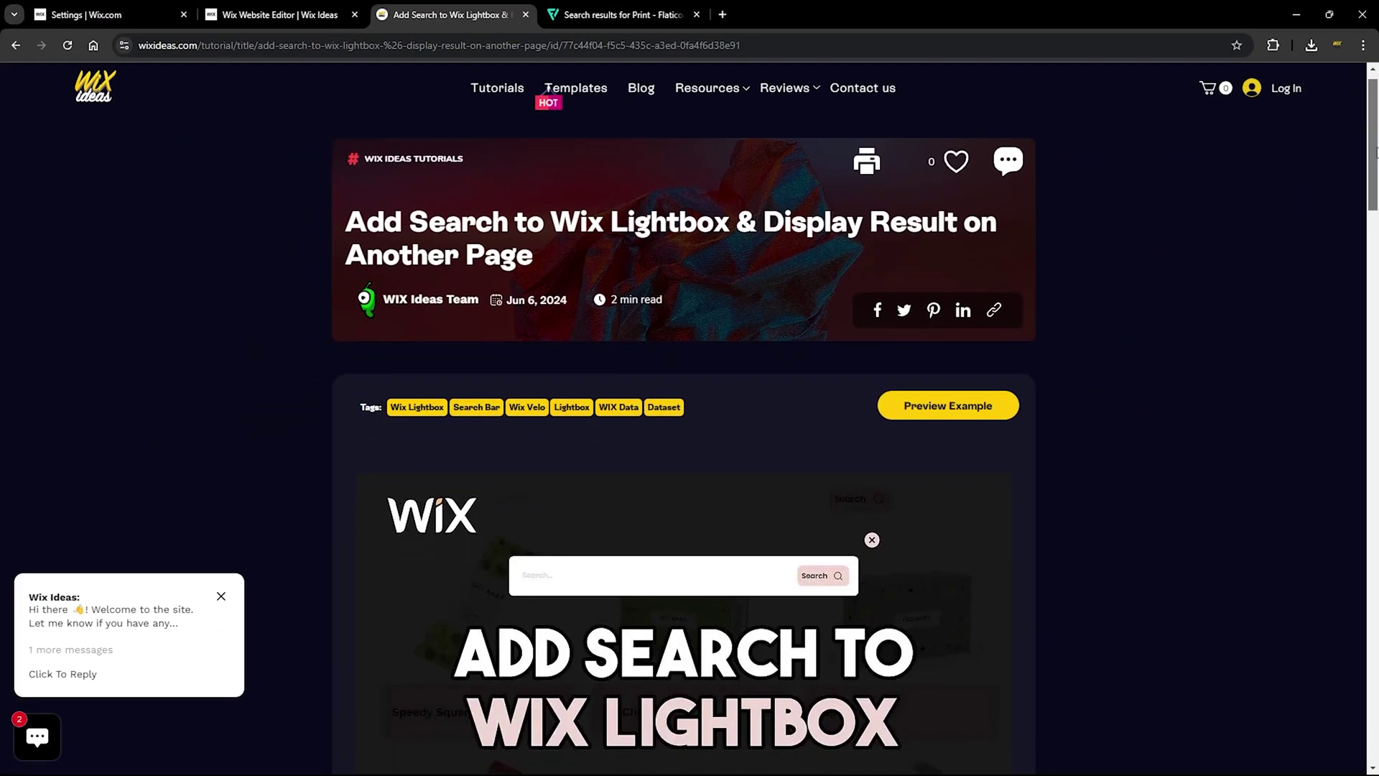
scroll(1328, 215, "down", 5)
scroll(1352, 305, "down", 12)
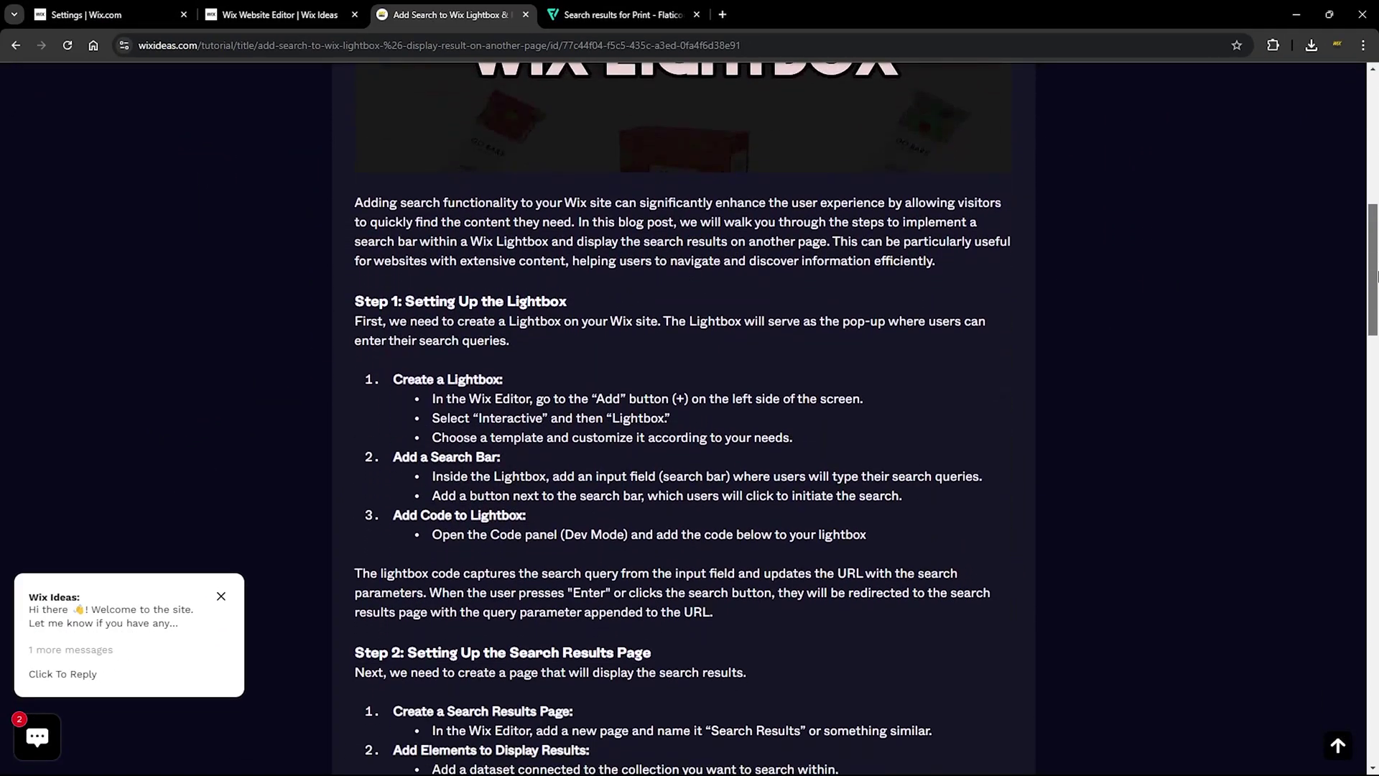
scroll(1251, 385, "down", 15)
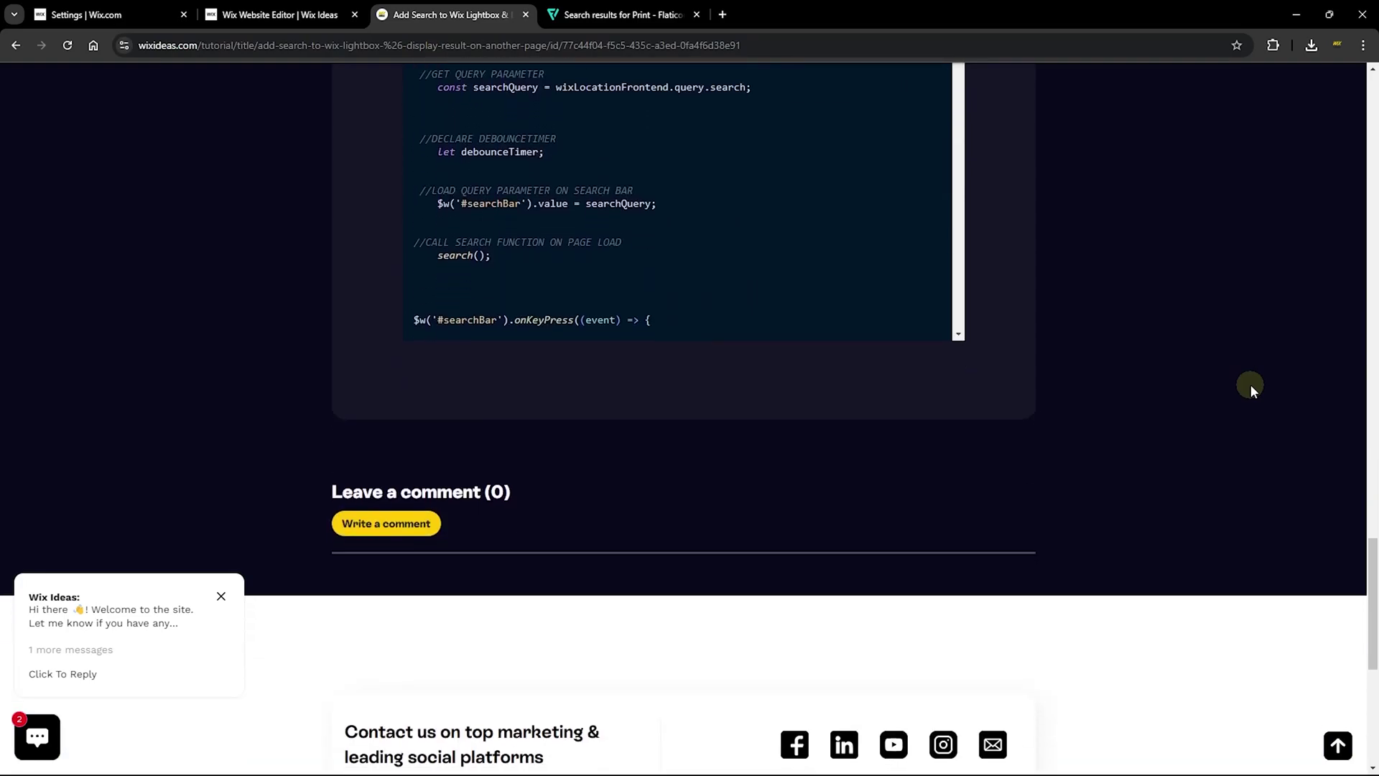
scroll(1251, 385, "down", 6)
key("Home")
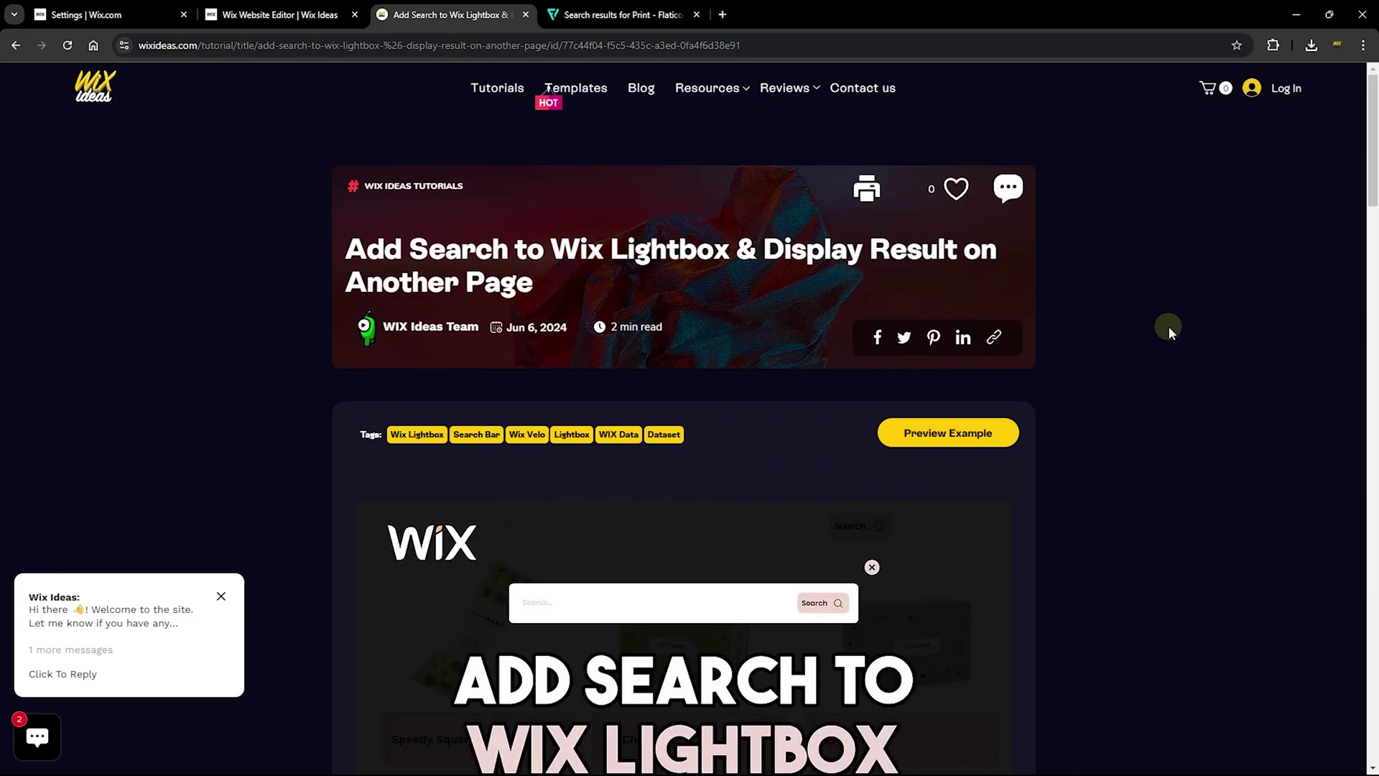
left_click(868, 191)
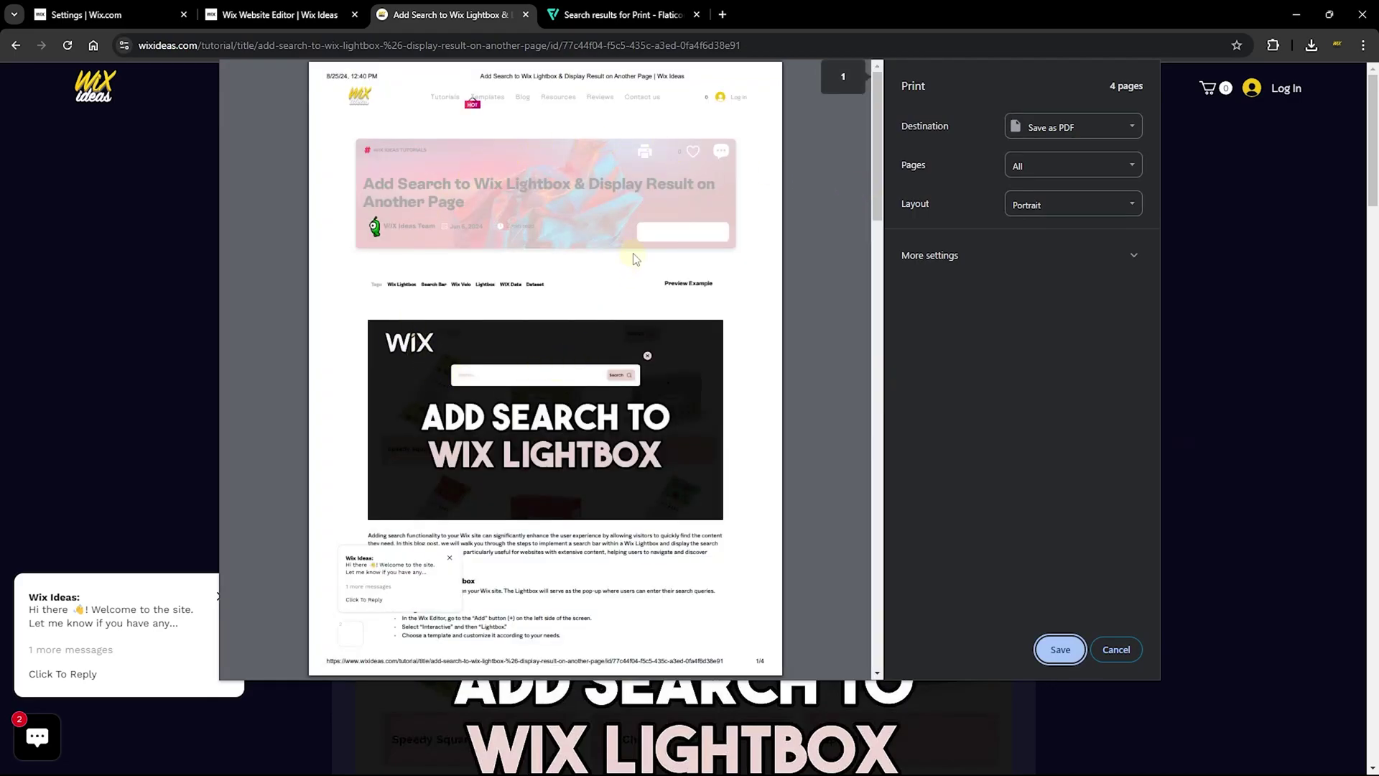
key("Escape")
left_click(1117, 650)
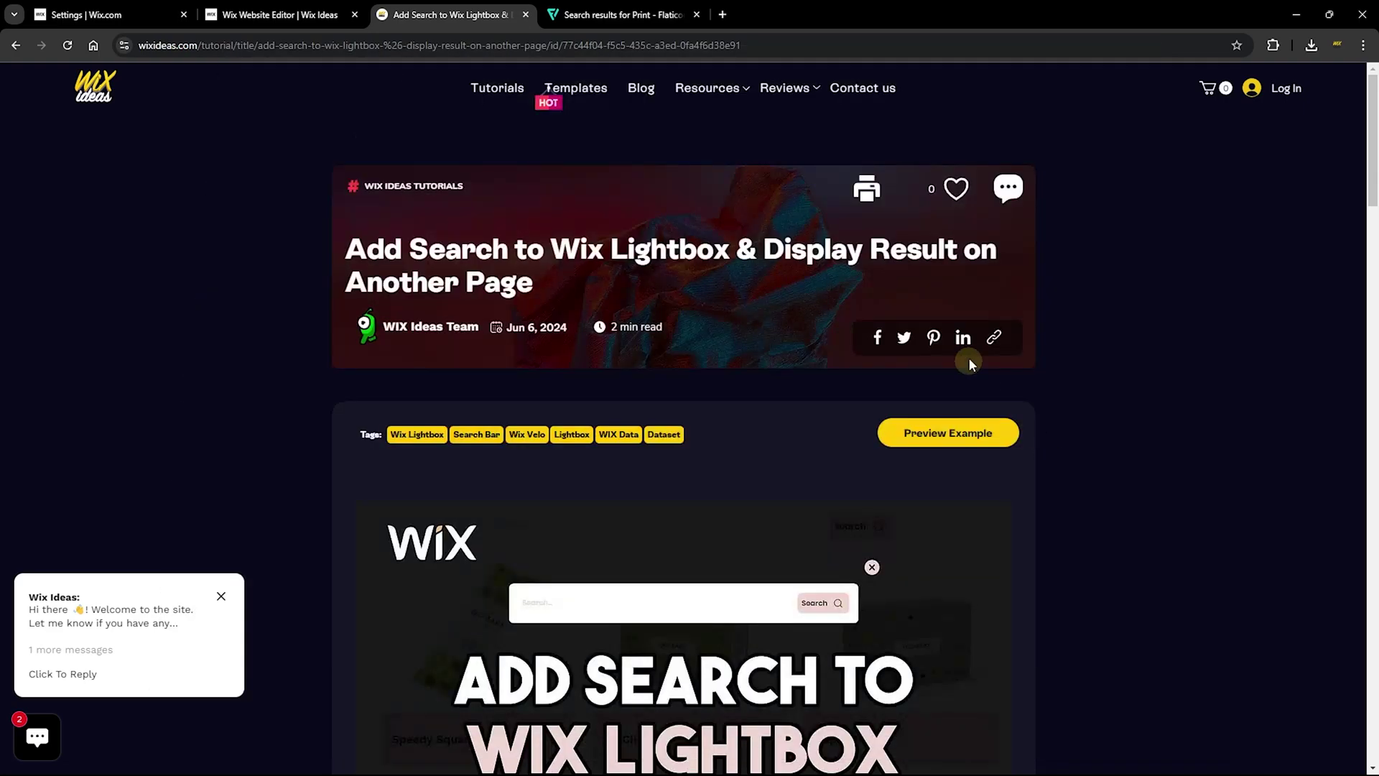
right_click(1037, 210)
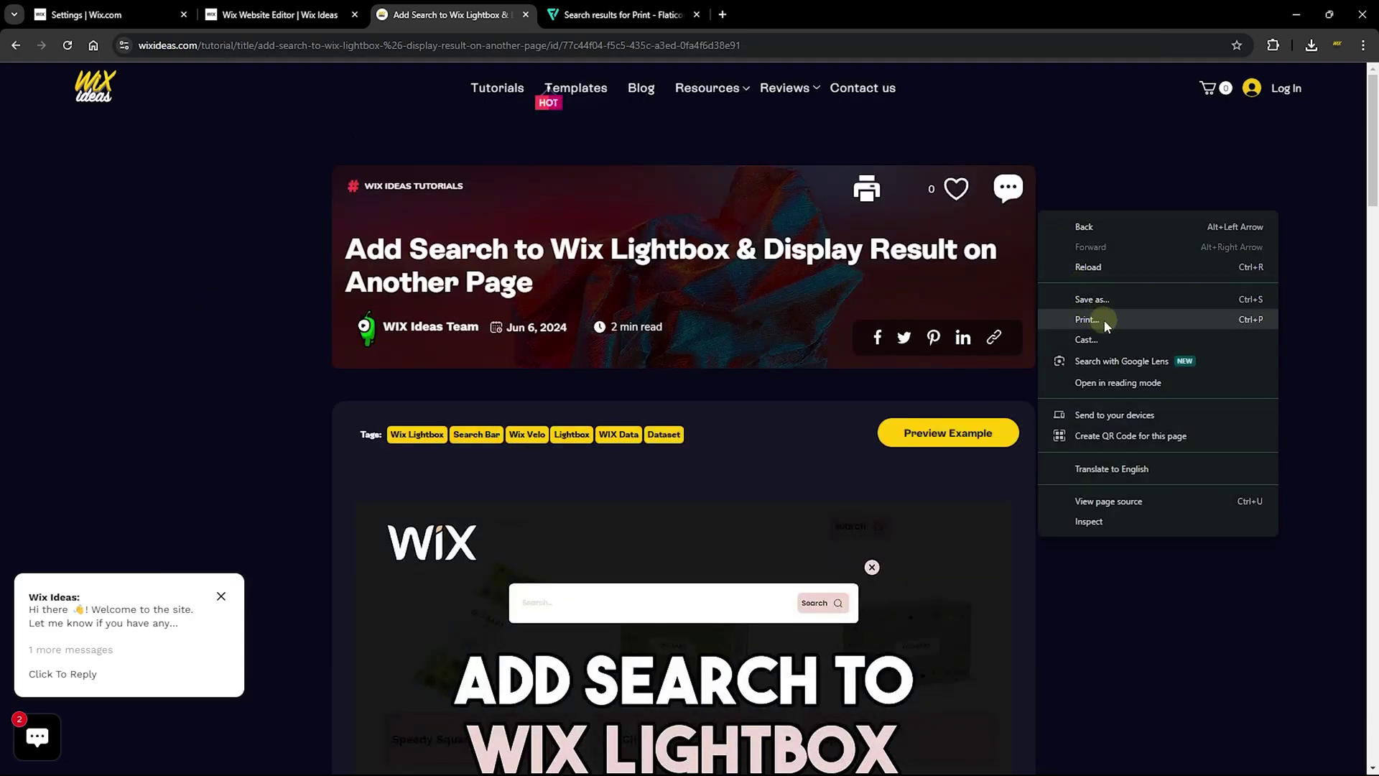
left_click(1131, 321)
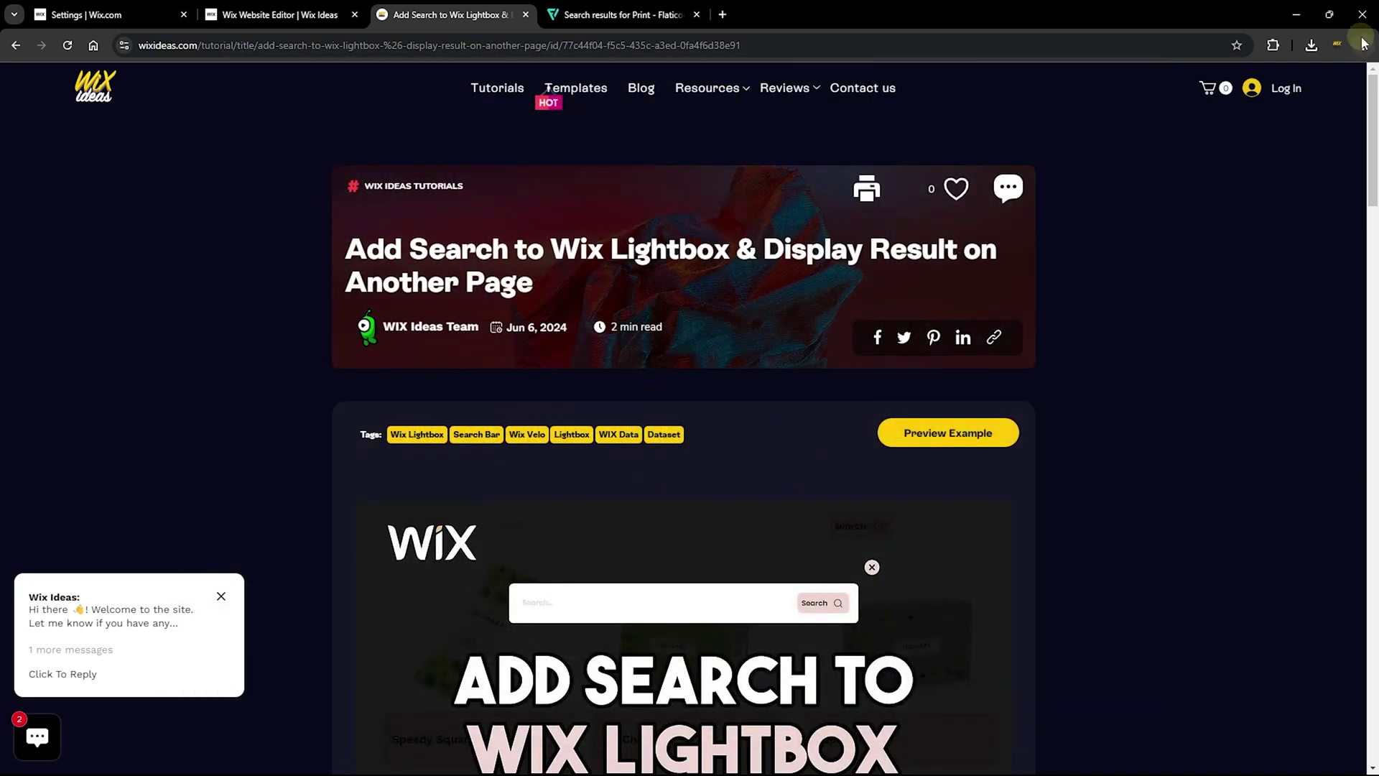
left_click(1363, 45)
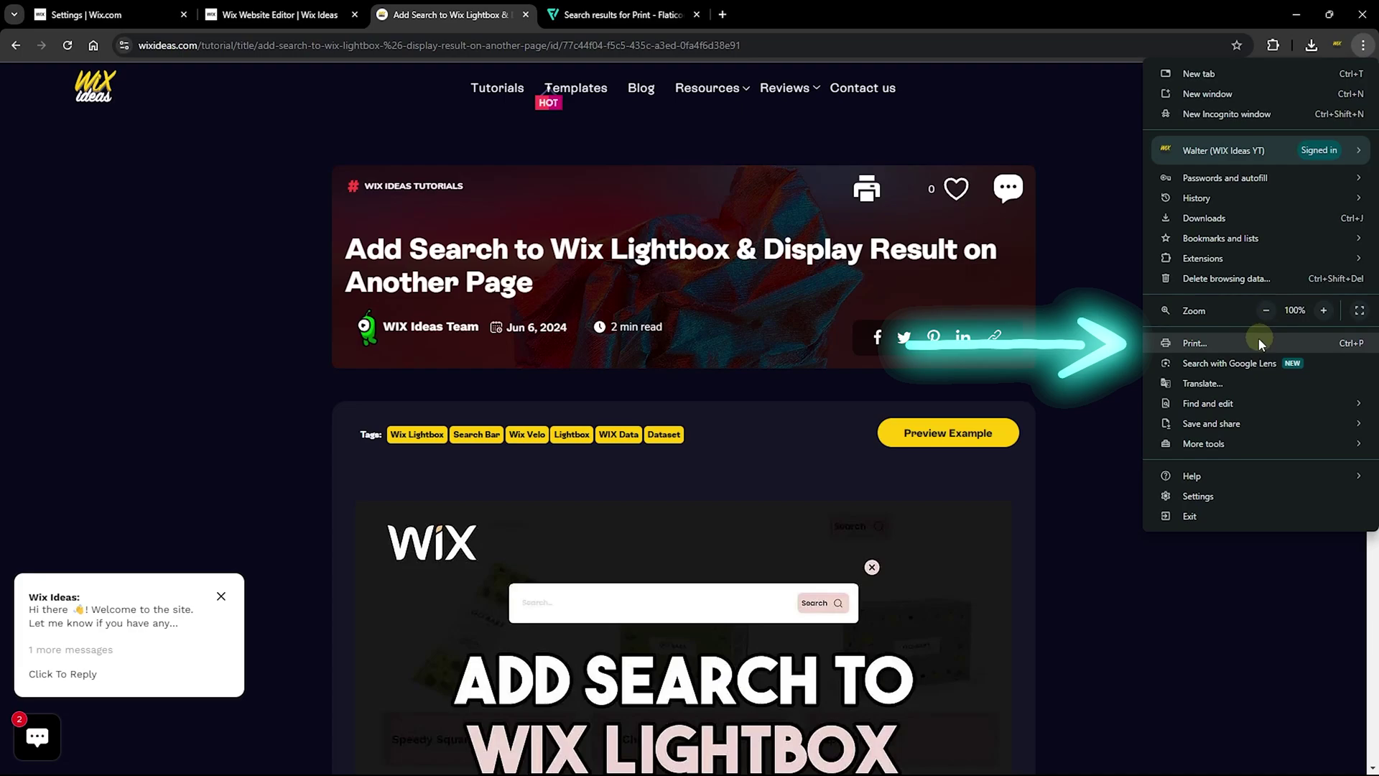
left_click(1216, 344)
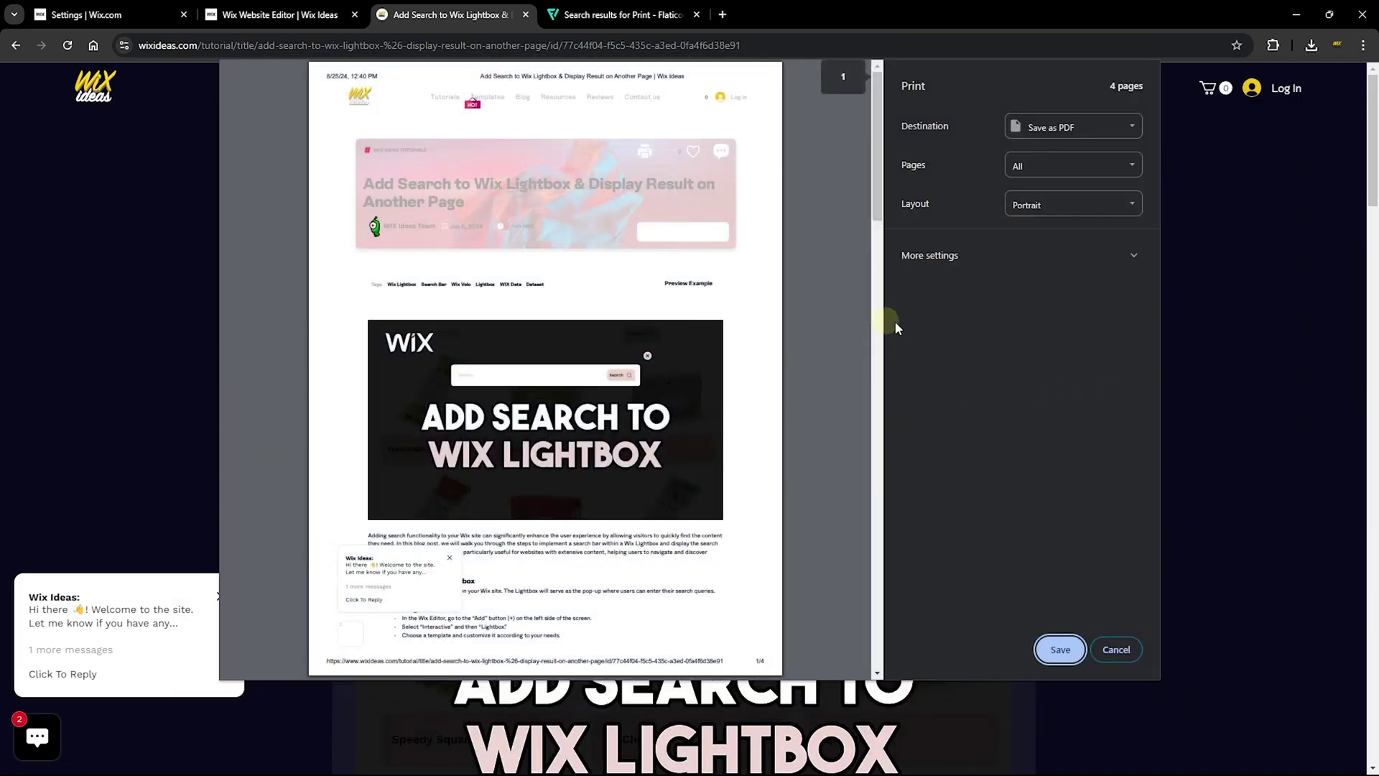
left_click(1116, 649)
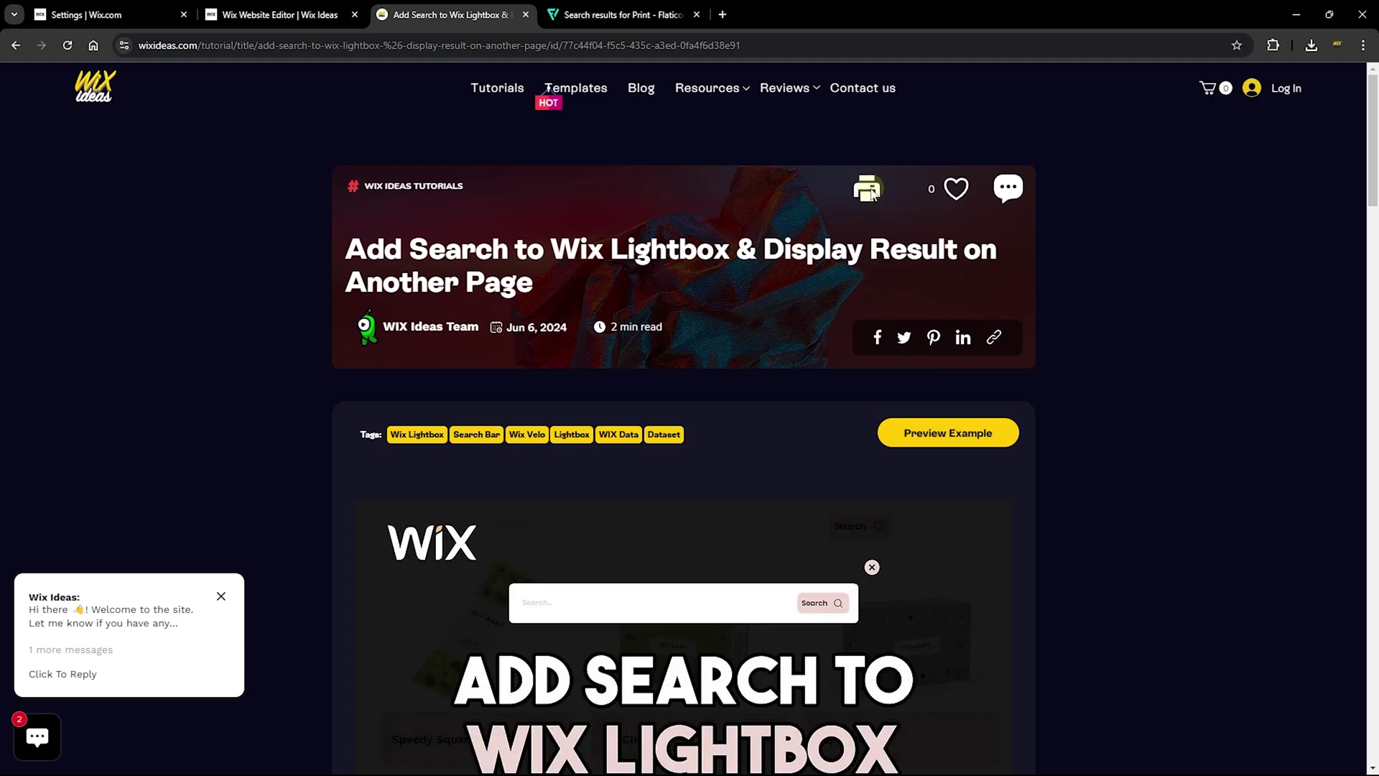
Bring up the article's print preview from its print icon and scroll through it.
left_click(868, 190)
scroll(786, 393, "down", 6)
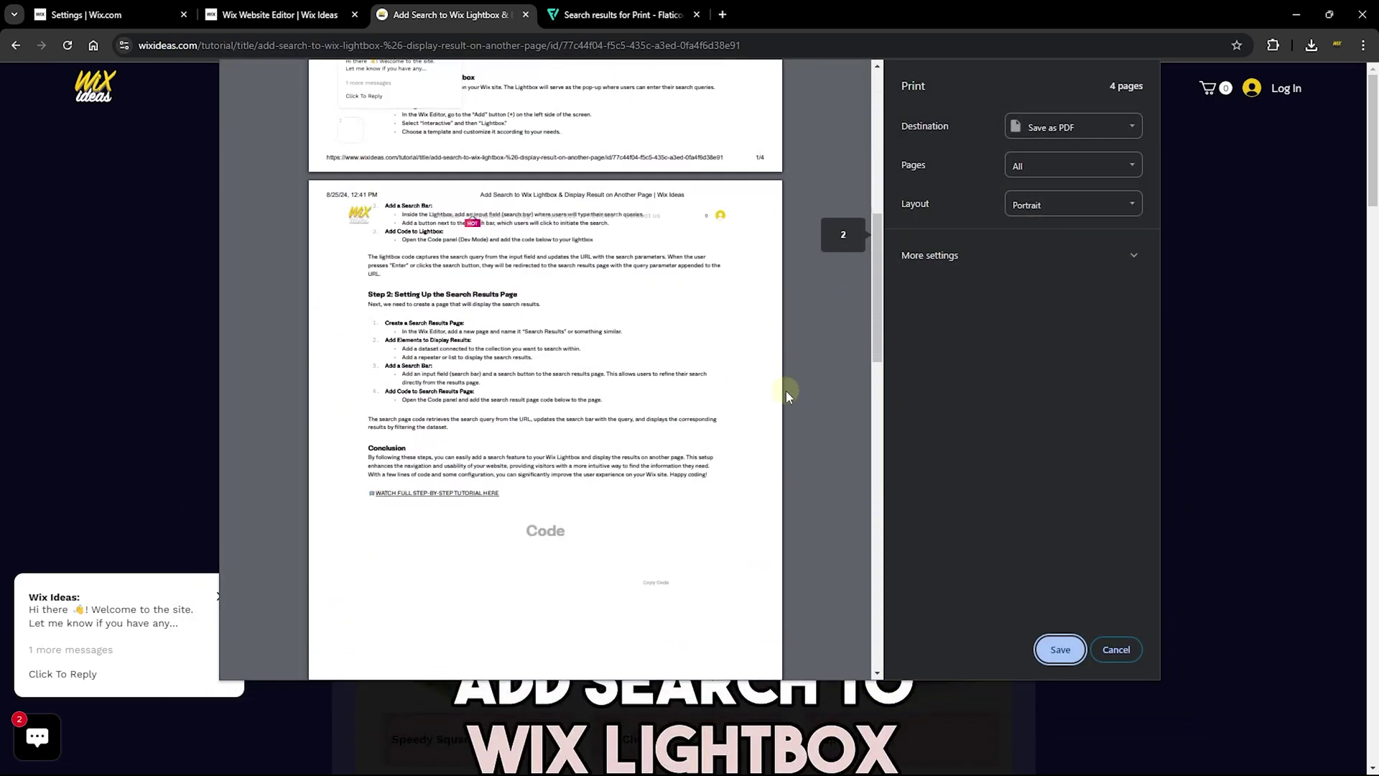
scroll(786, 391, "down", 5)
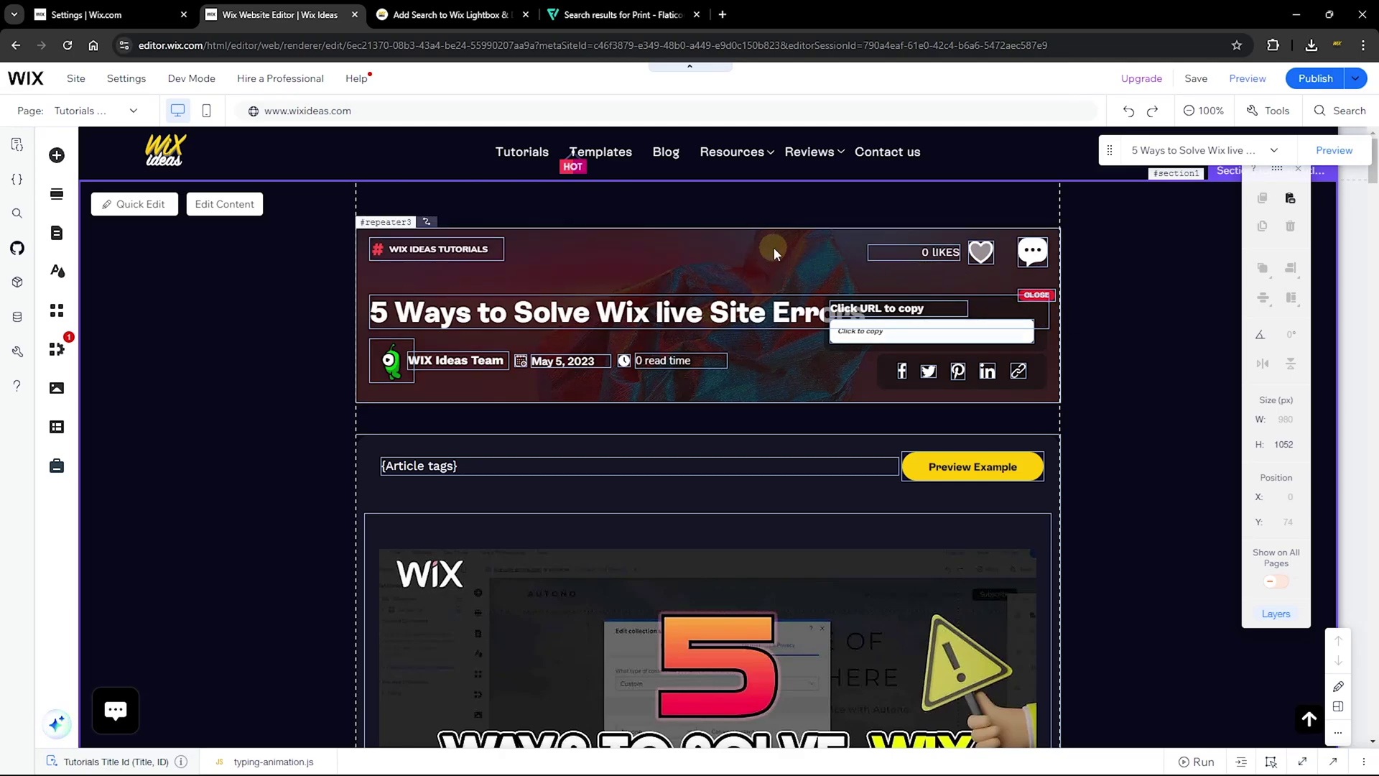
Select the article header repeater and add an Embed HTML element from the Embed Code elements.
left_click(774, 247)
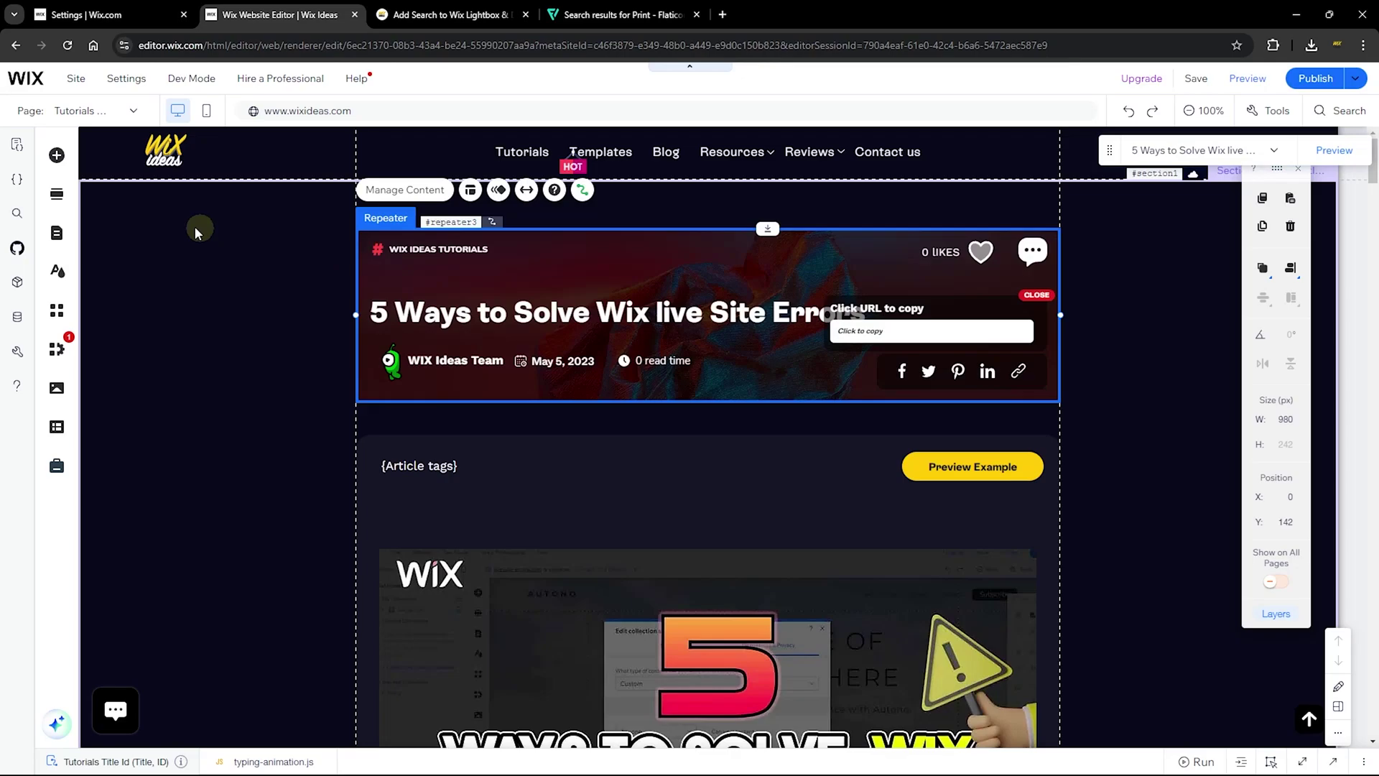
left_click(57, 155)
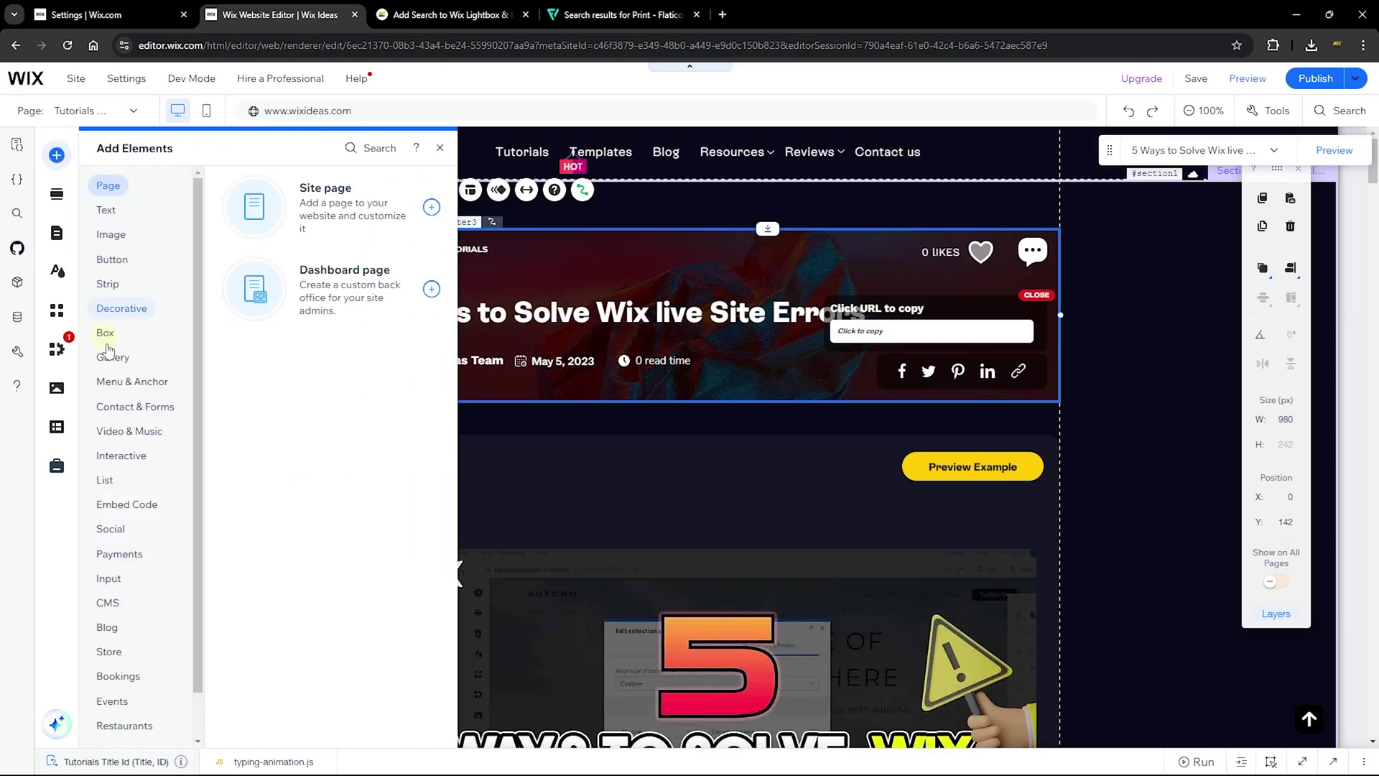
left_click(142, 507)
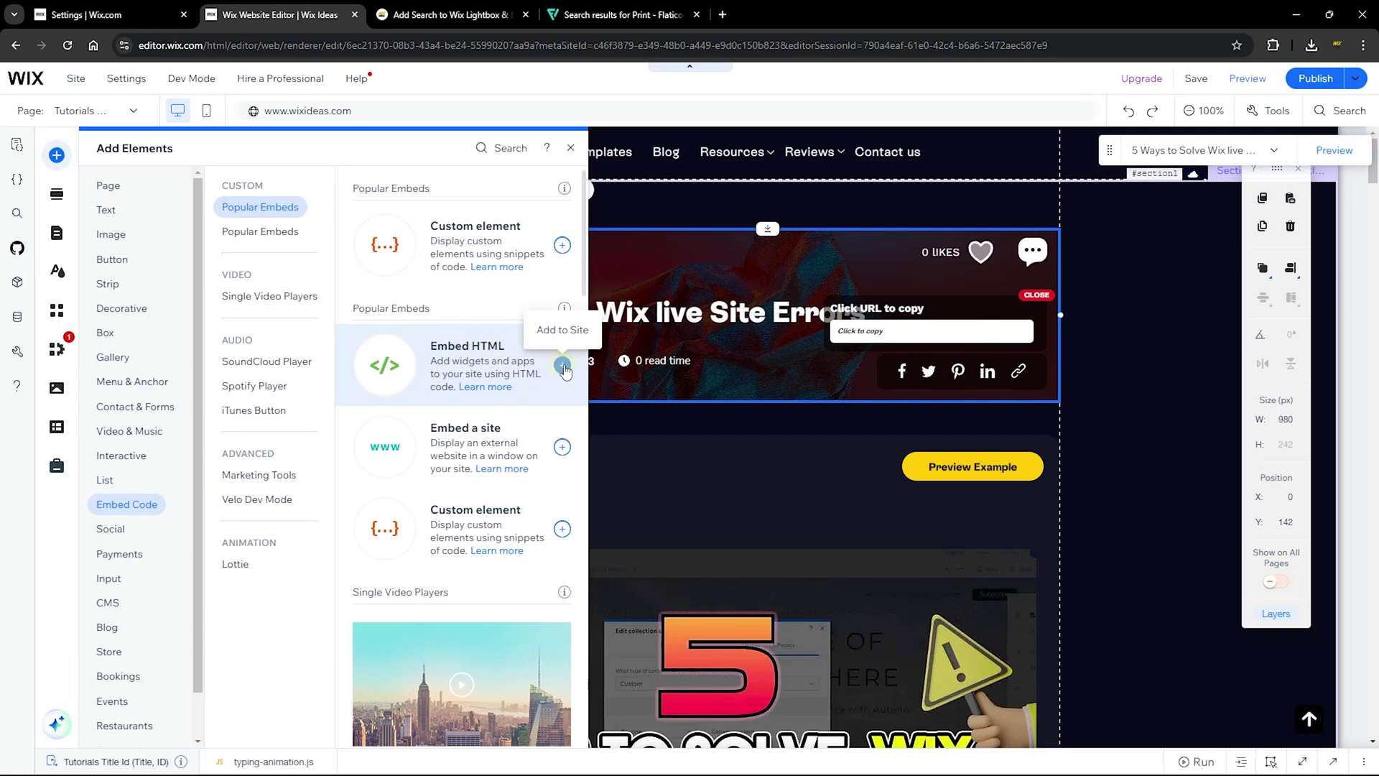
left_click(562, 366)
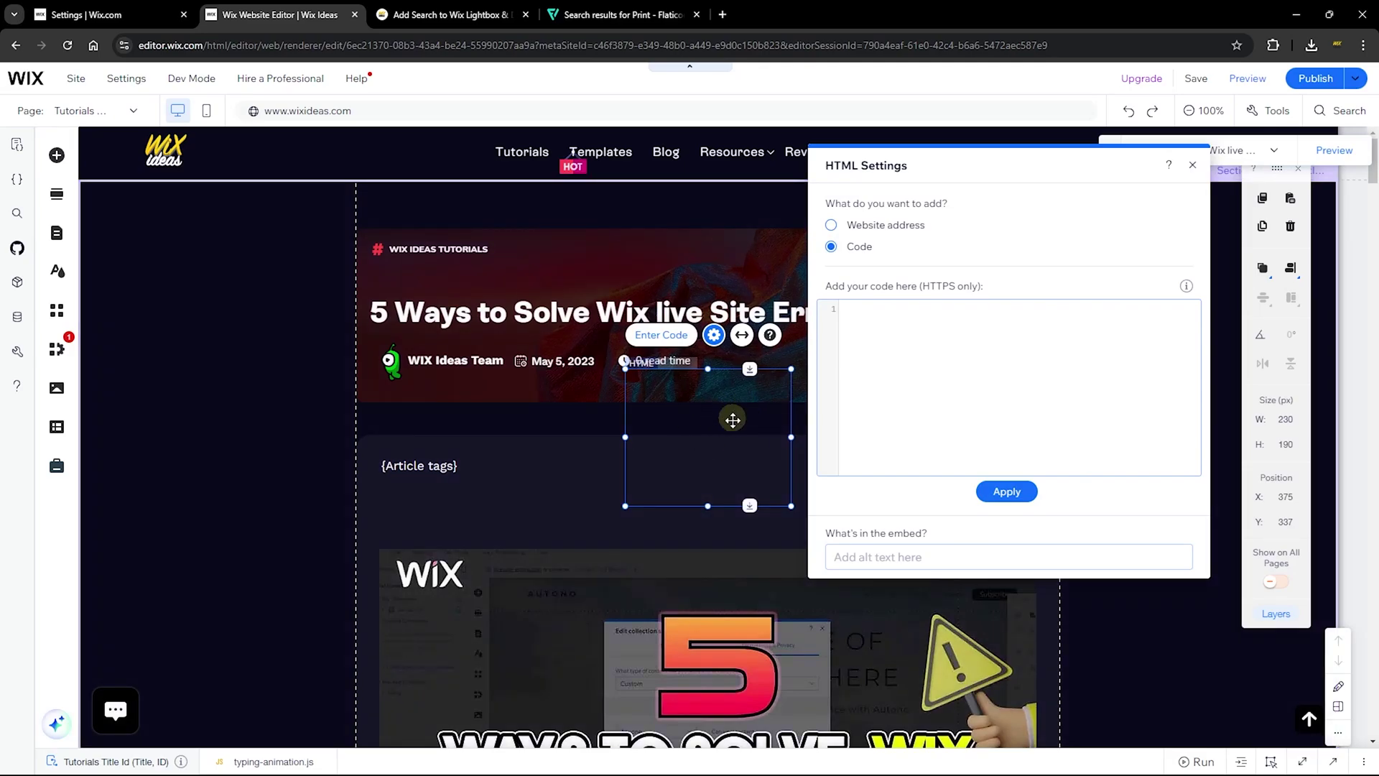
Focus the embed's HTML Settings code box, then switch to the print-icon HTML in VS Code.
left_click(909, 356)
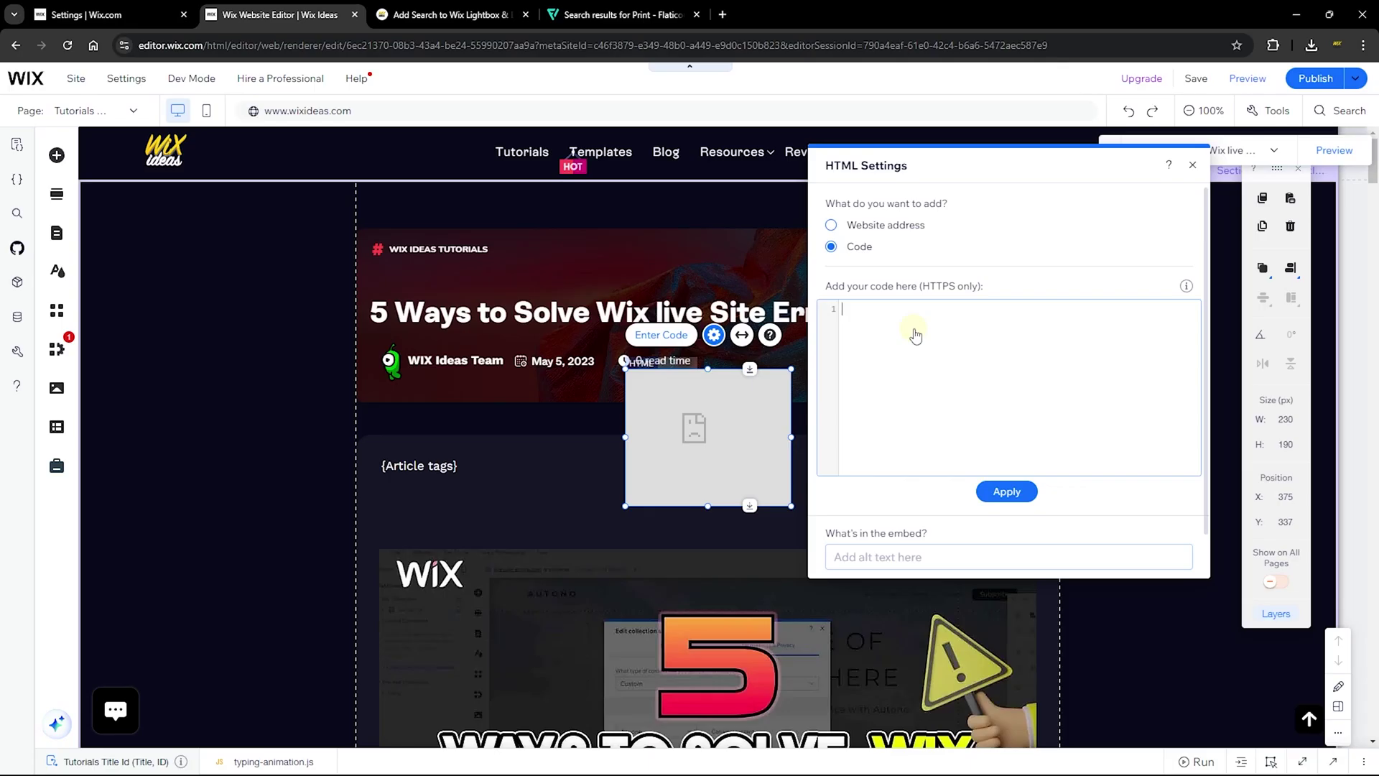
key("alt+Tab")
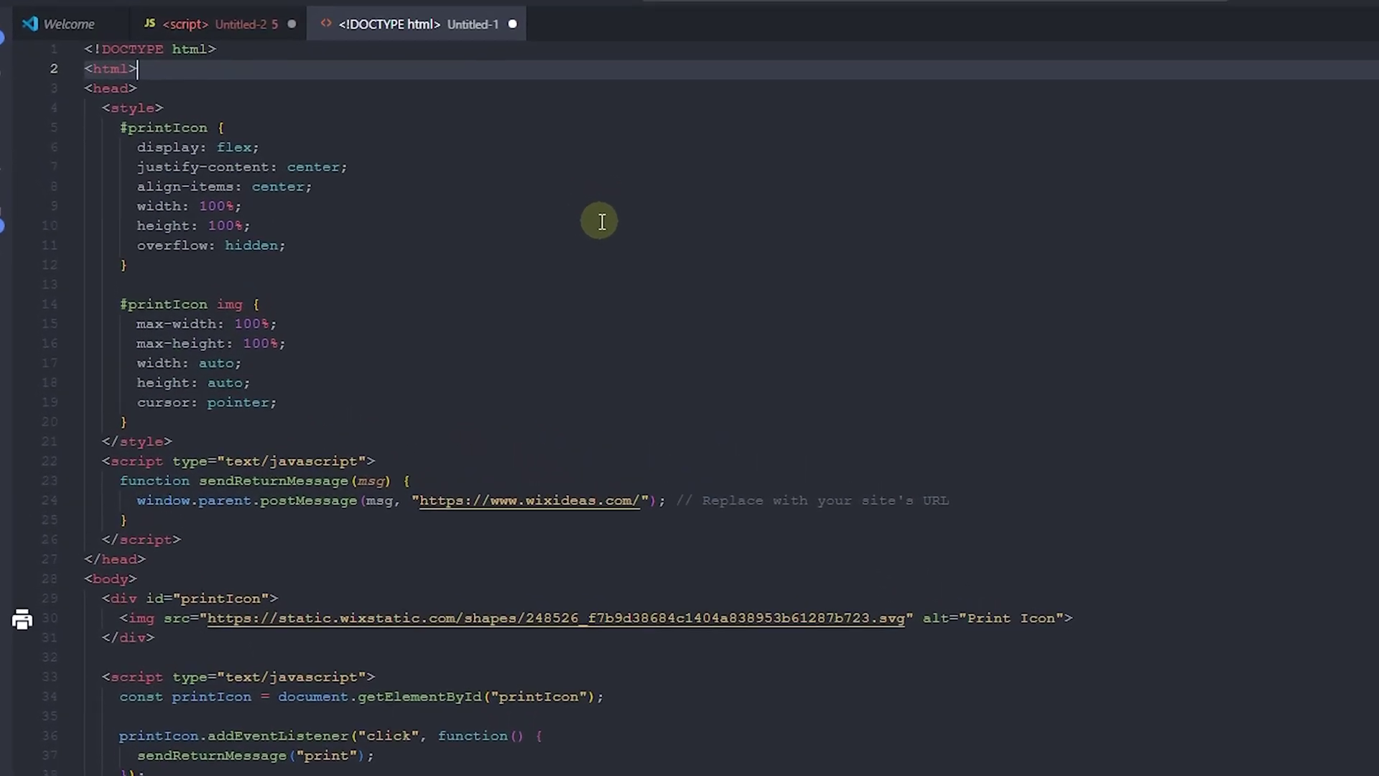
key("Down")
key("Down")
key("Down")
key("Down")
key("Down")
key("Down")
key("Down")
key("Down")
key("Down")
key("Down")
key("Down")
key("Down")
key("Down")
key("Down")
key("Down")
key("Down")
key("Down")
key("Down")
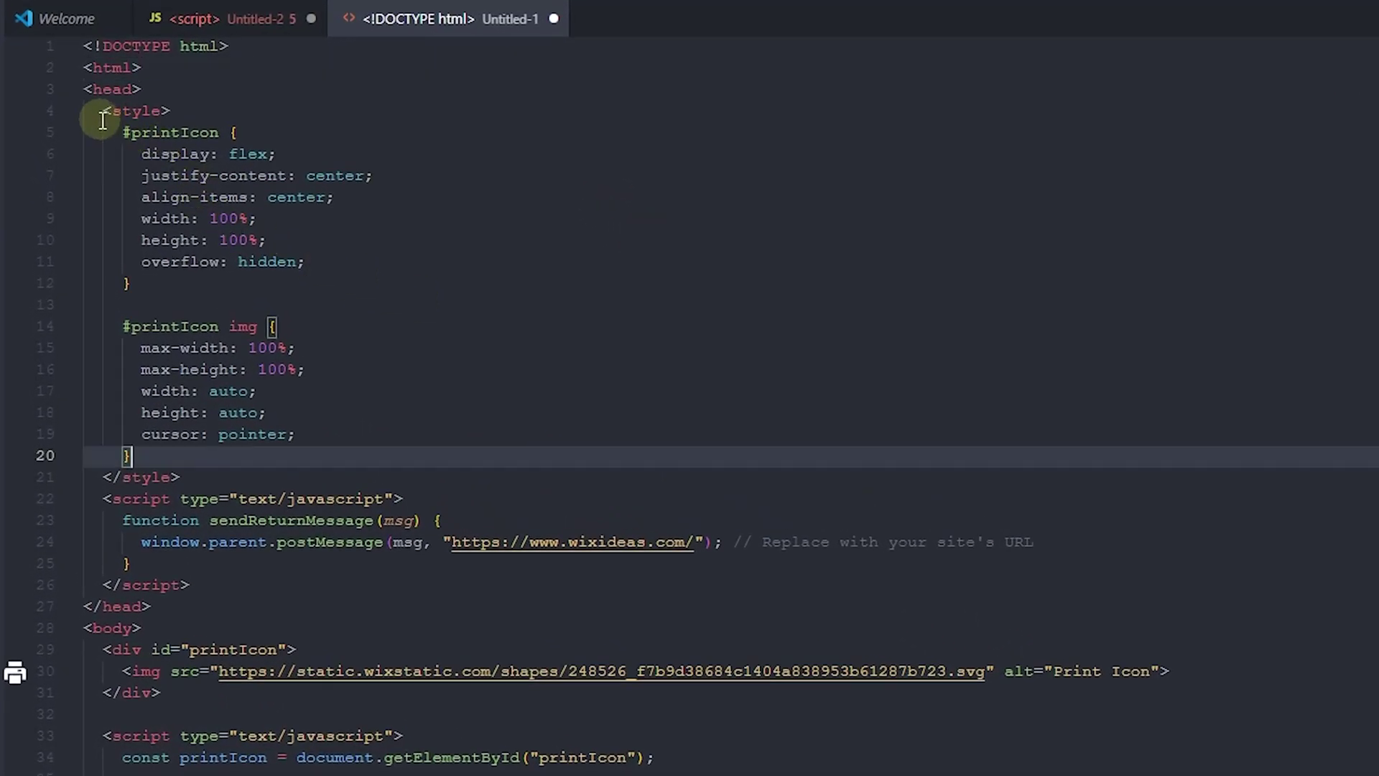
left_click_drag(102, 111, 185, 474)
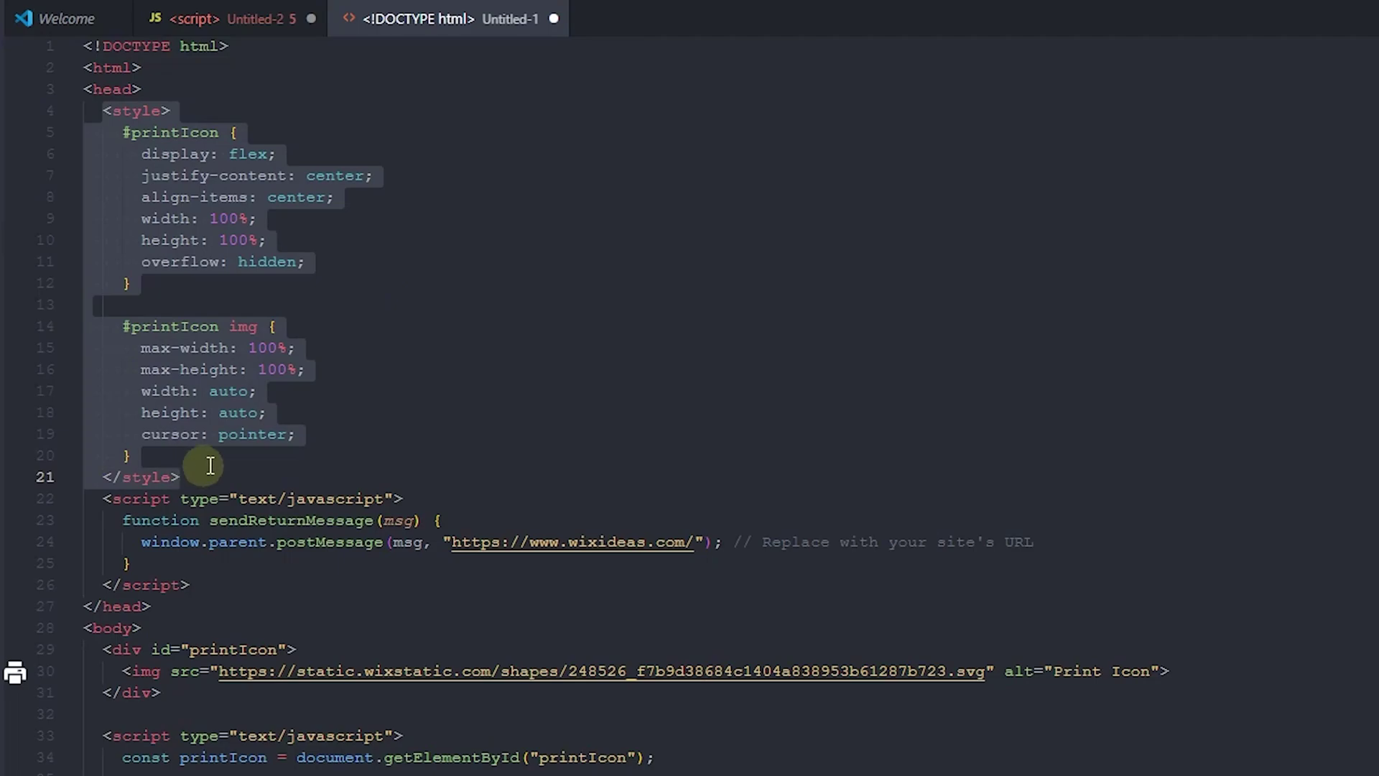
left_click(360, 388)
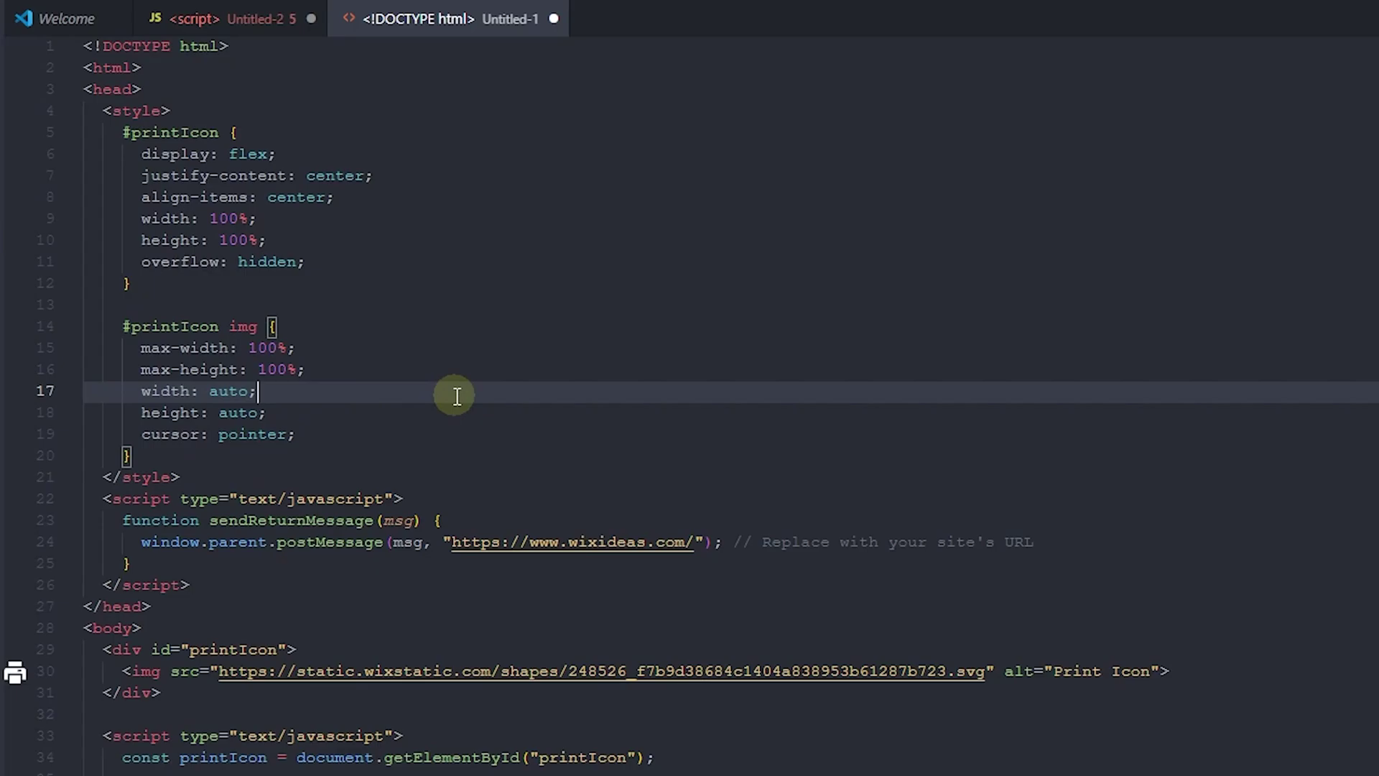
scroll(431, 387, "down", 3)
left_click_drag(102, 302, 183, 388)
left_click(221, 387)
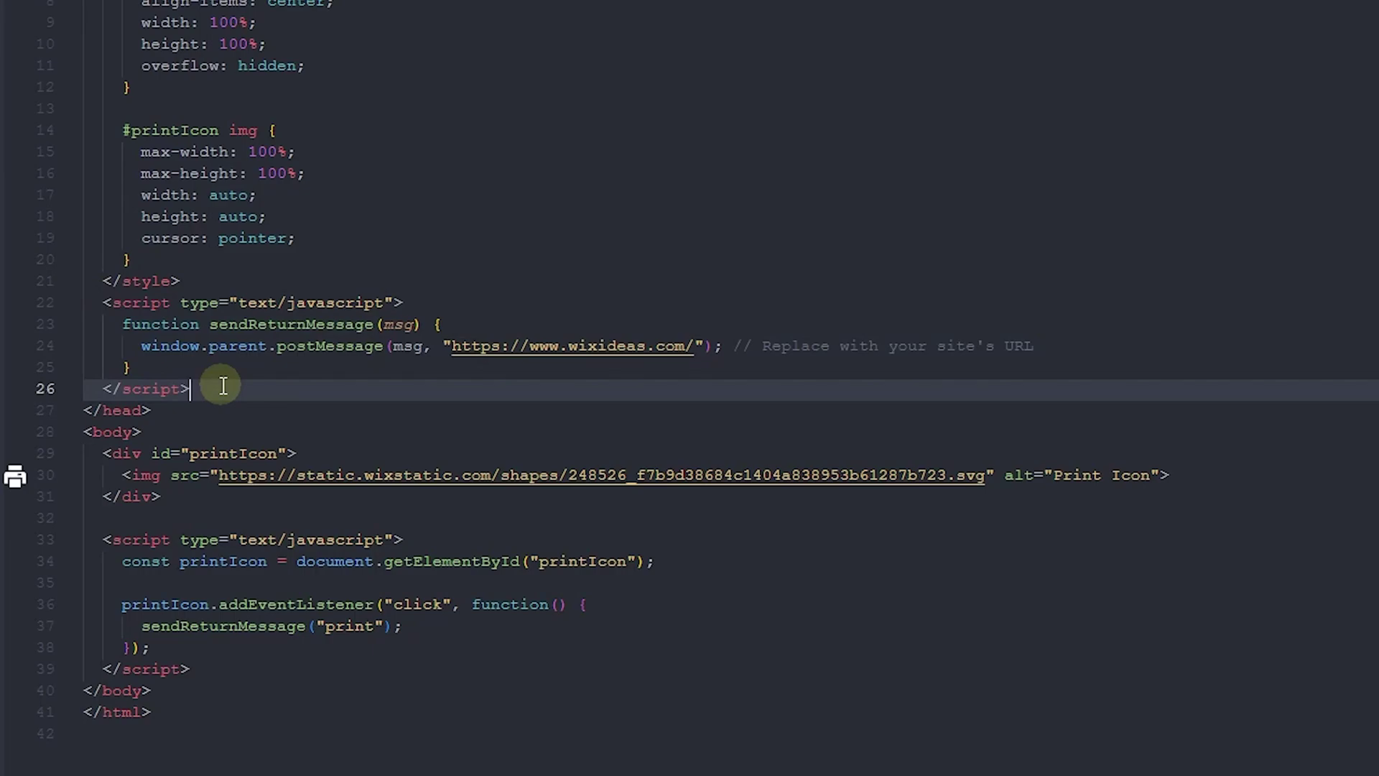
scroll(94, 445, "down", 2)
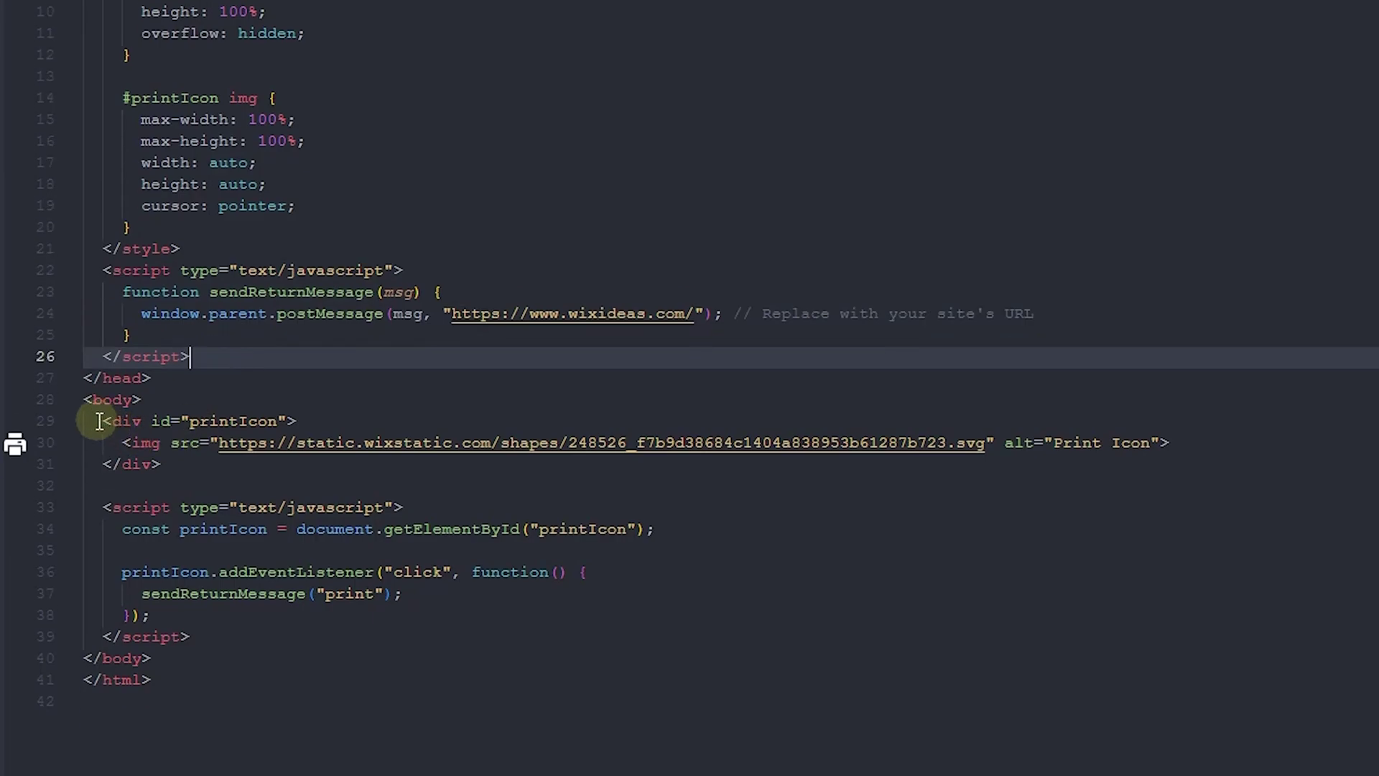
left_click(99, 325)
left_click_drag(99, 325, 175, 366)
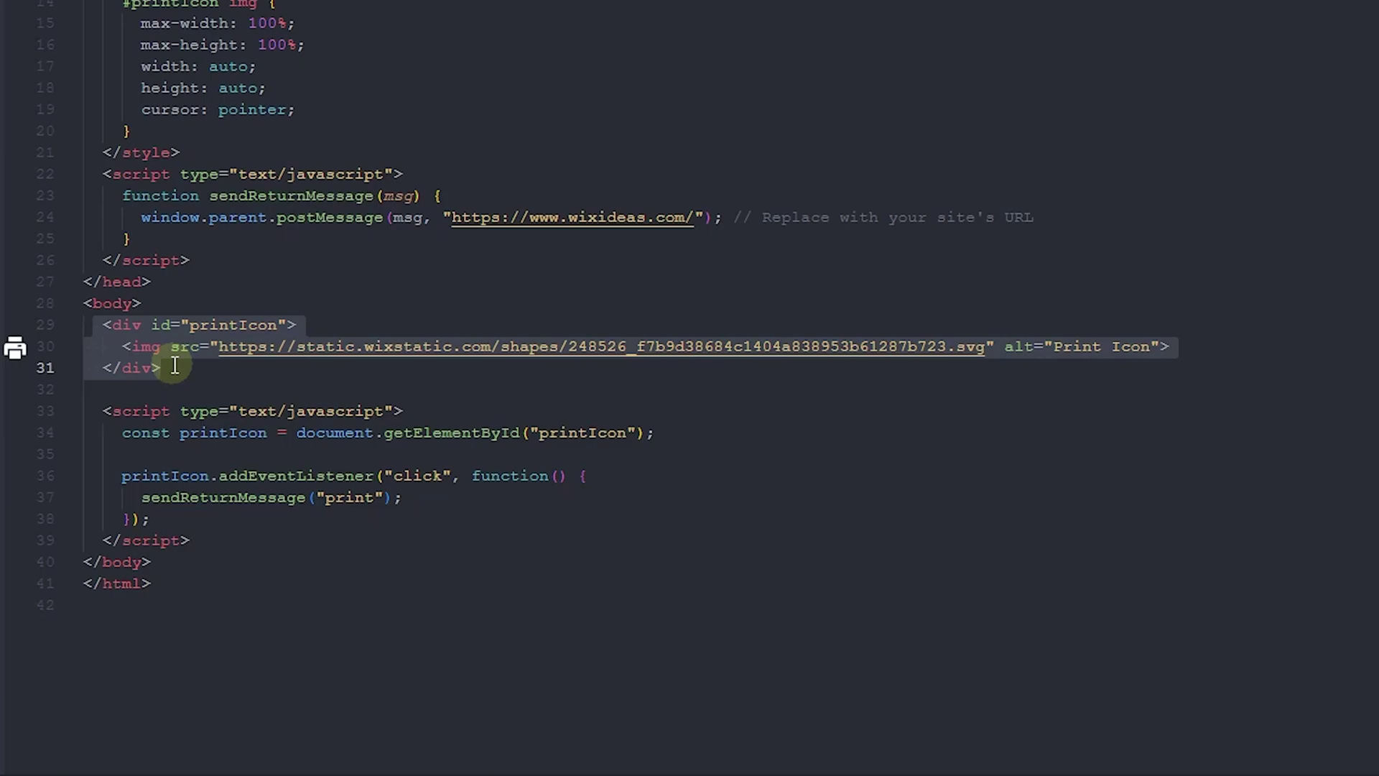
left_click_drag(93, 411, 202, 538)
left_click(210, 539)
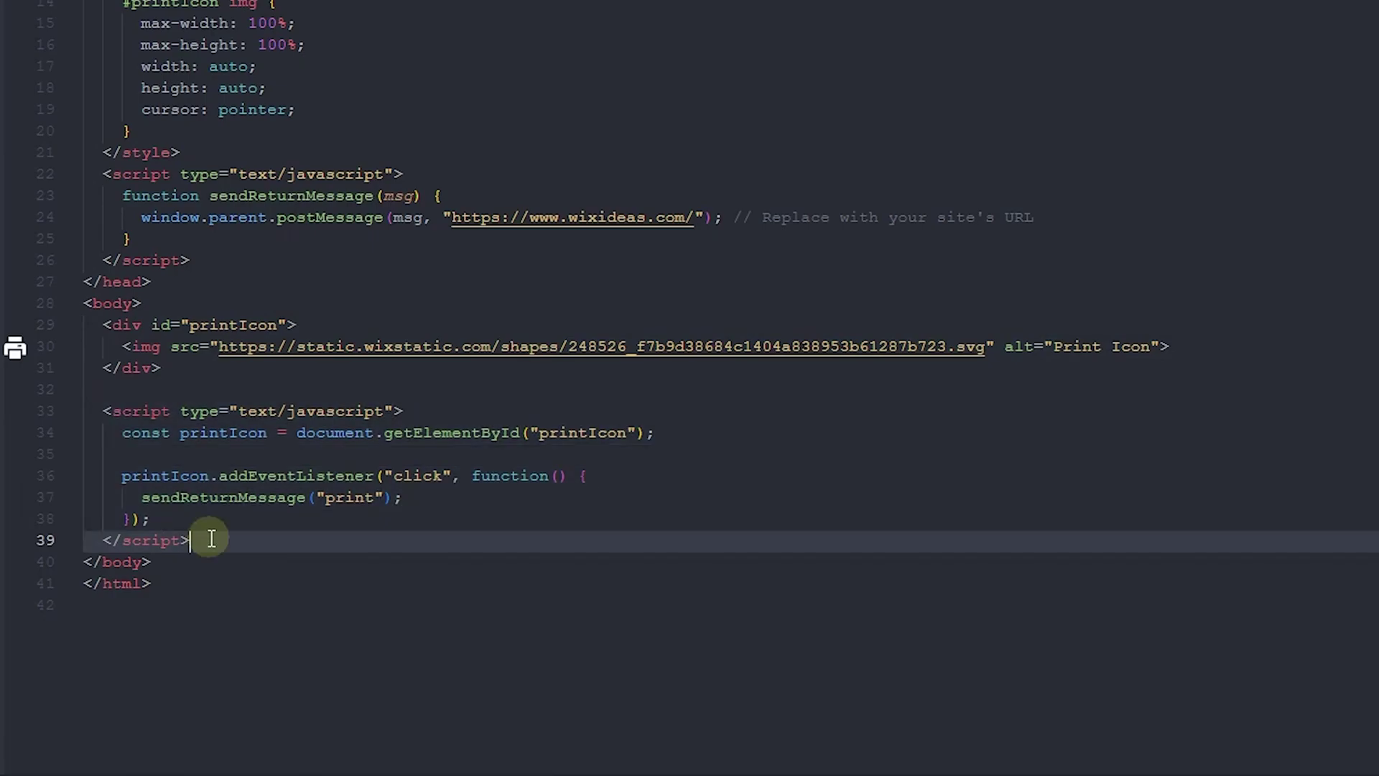
left_click(503, 131)
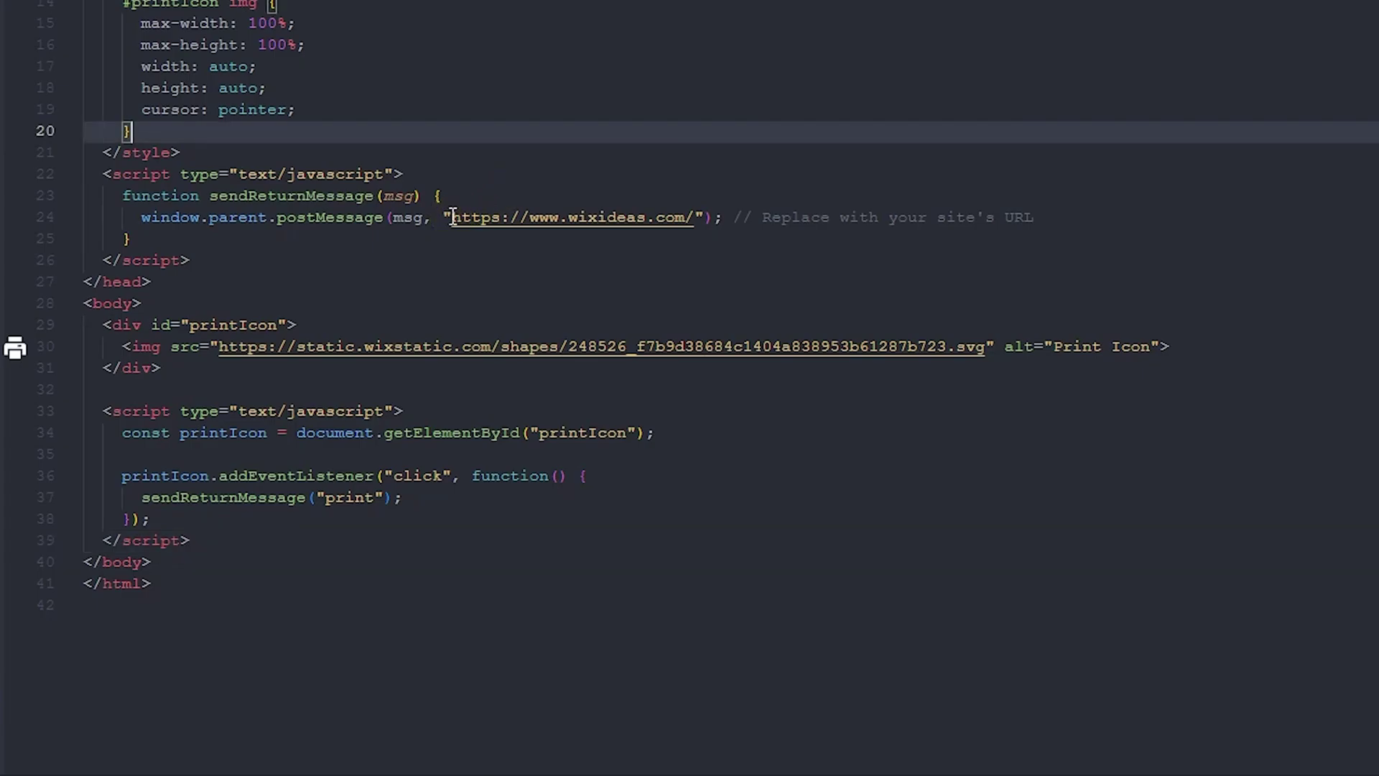
left_click(538, 216)
left_click_drag(562, 217, 685, 217)
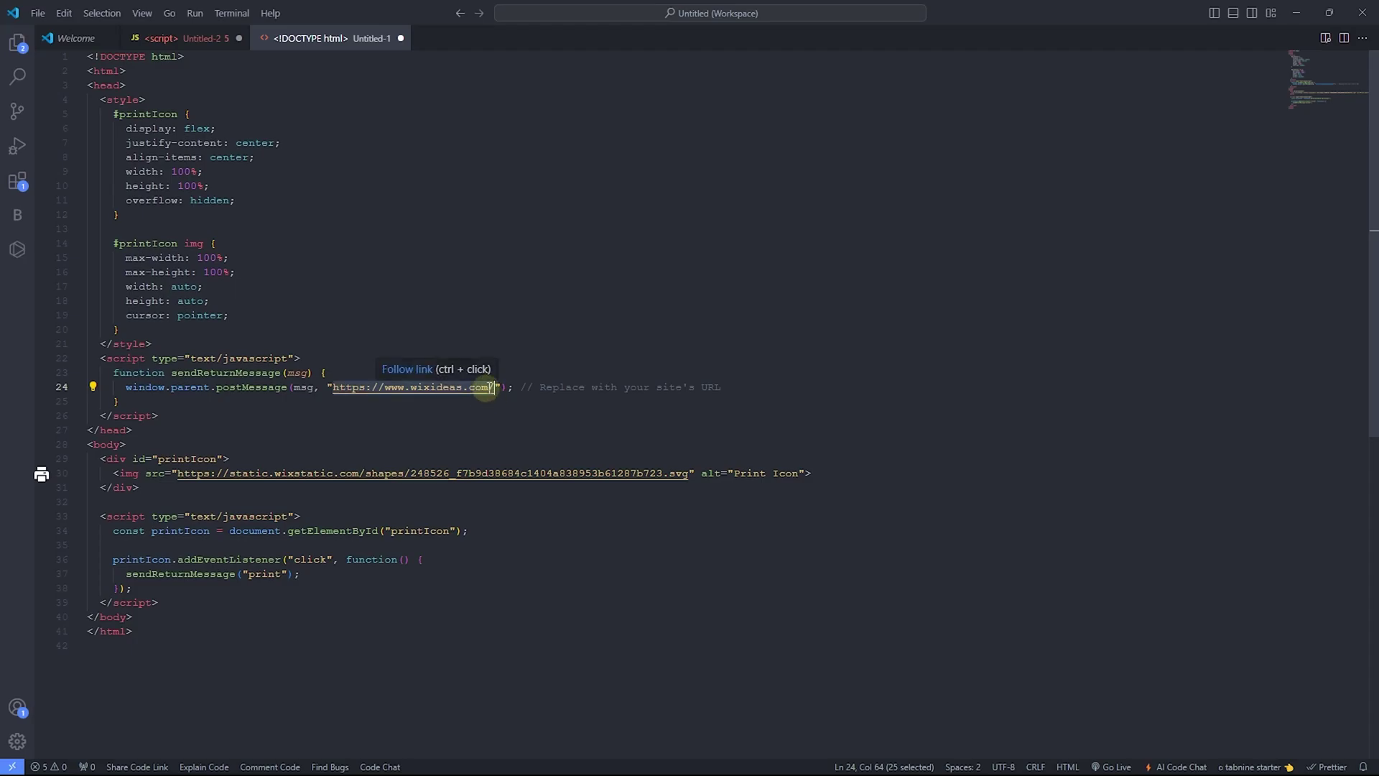
left_click(489, 388, "ctrl")
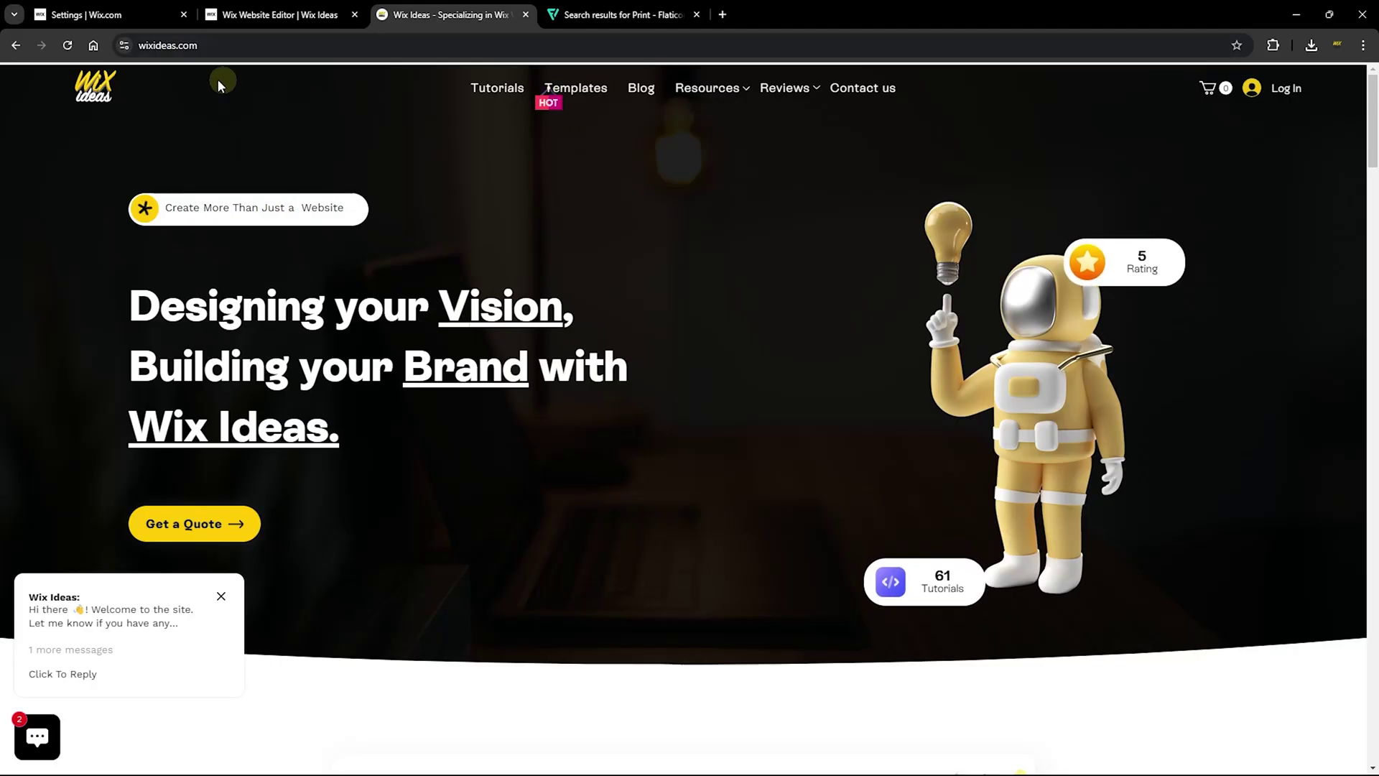
left_click(166, 48)
right_click(168, 57)
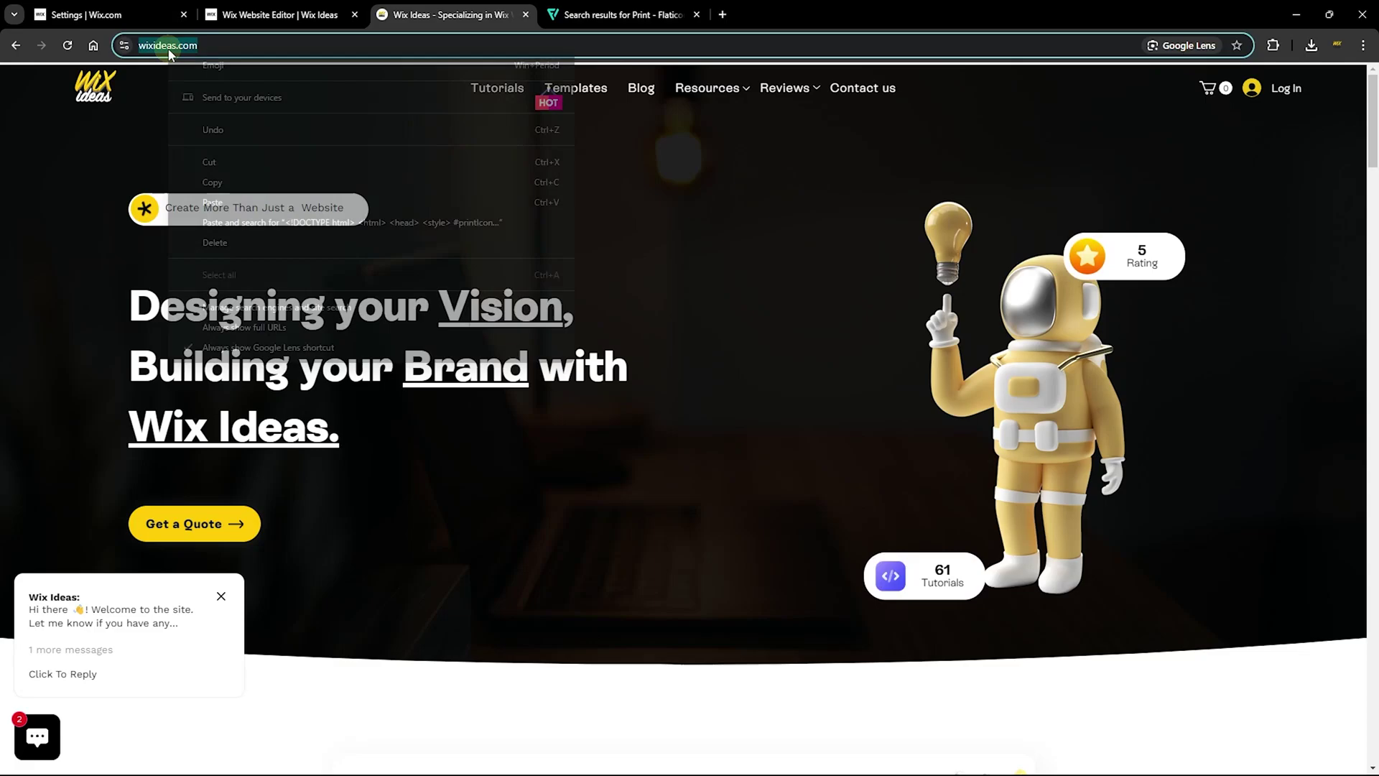
left_click(237, 179)
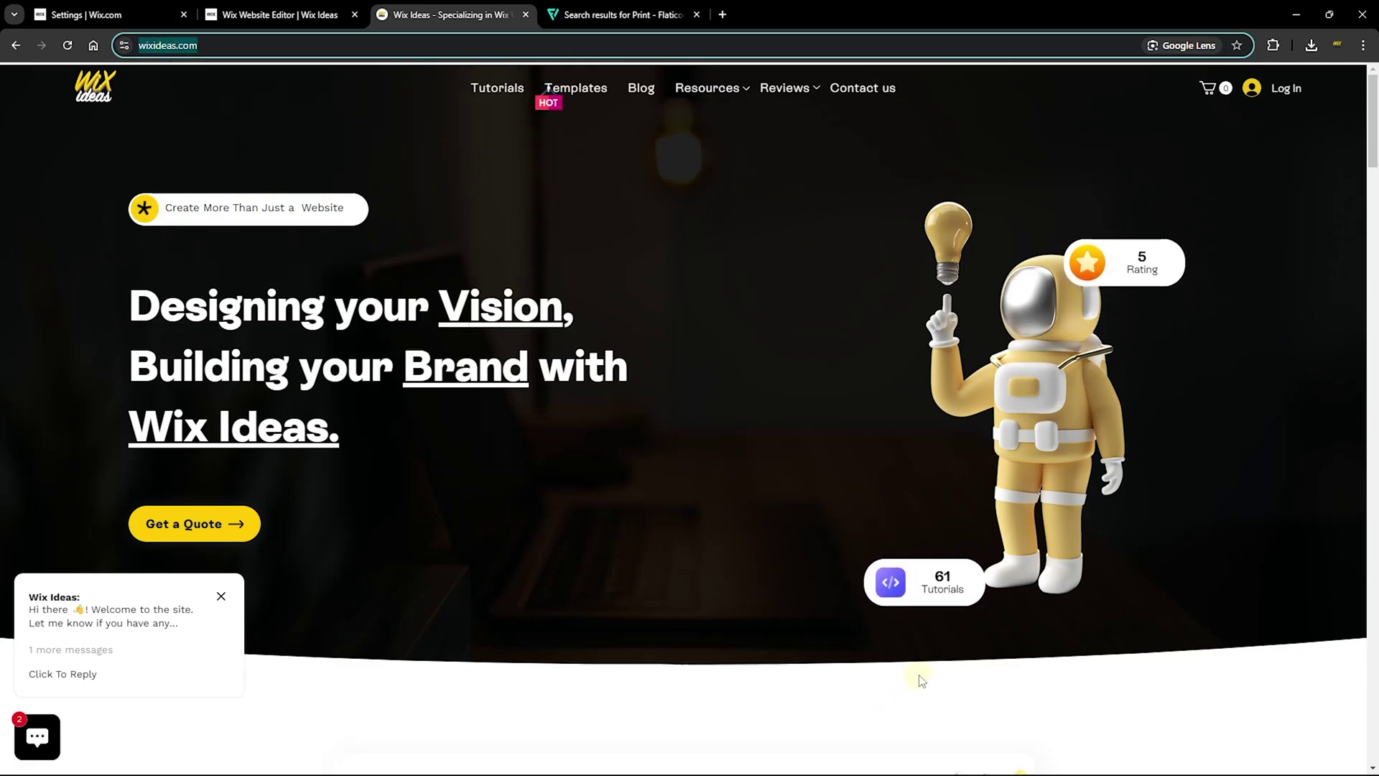
left_click(918, 766)
left_click_drag(628, 313, 747, 314)
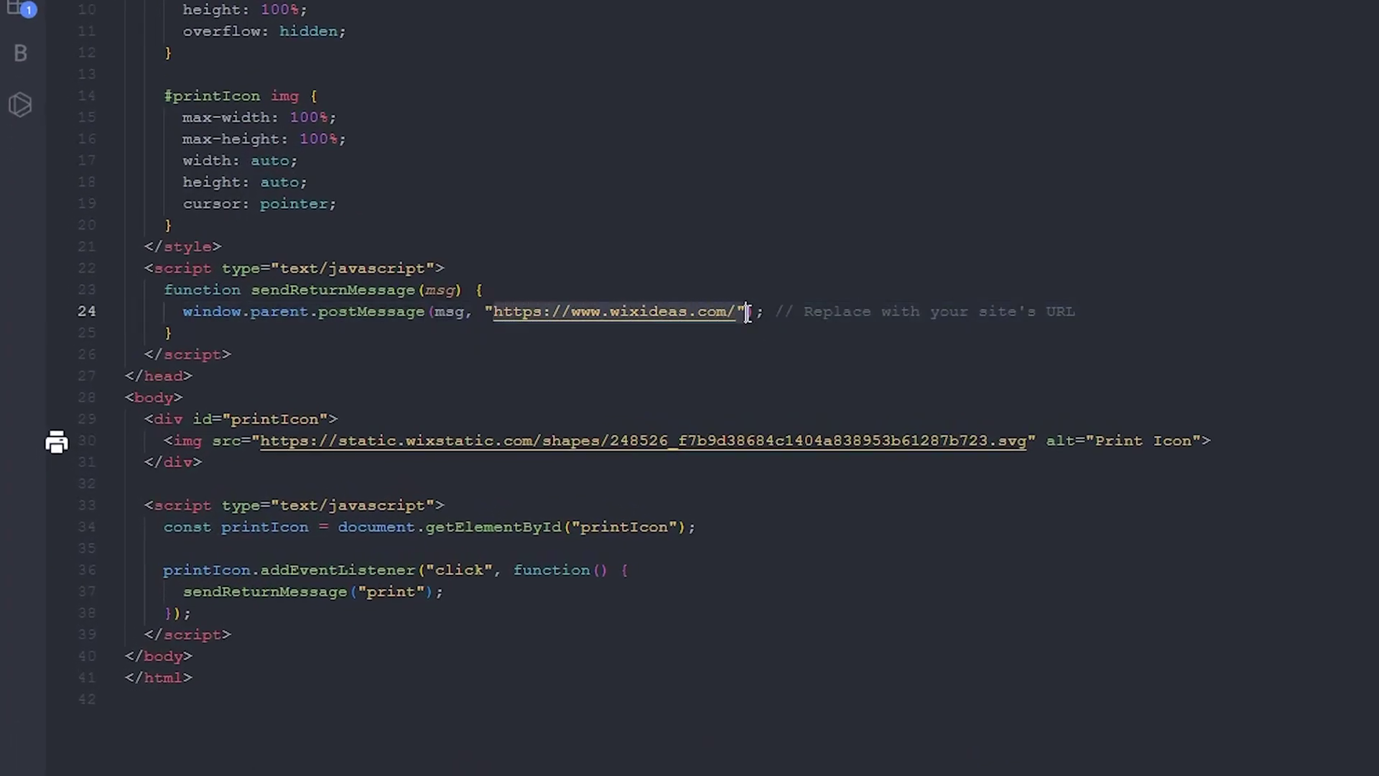
left_click(738, 314)
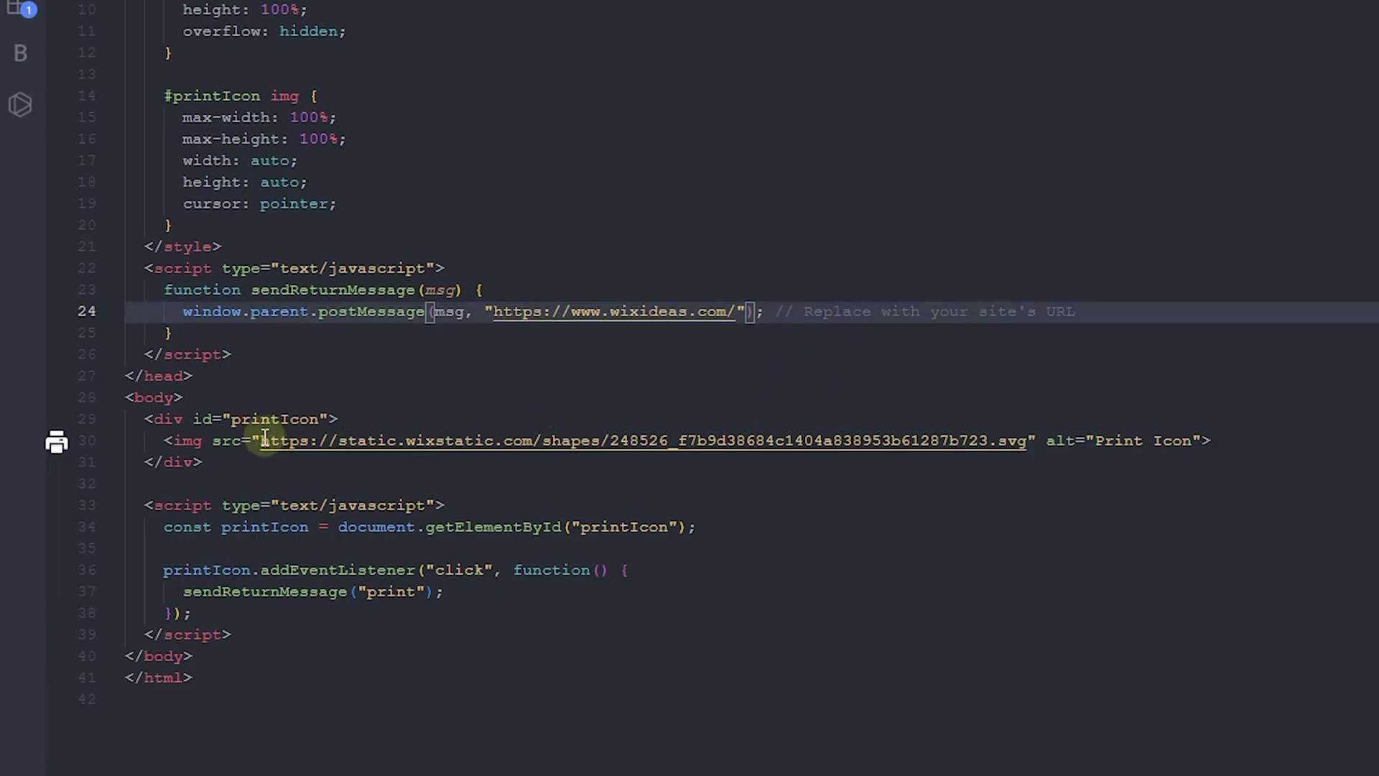
left_click_drag(262, 441, 1029, 440)
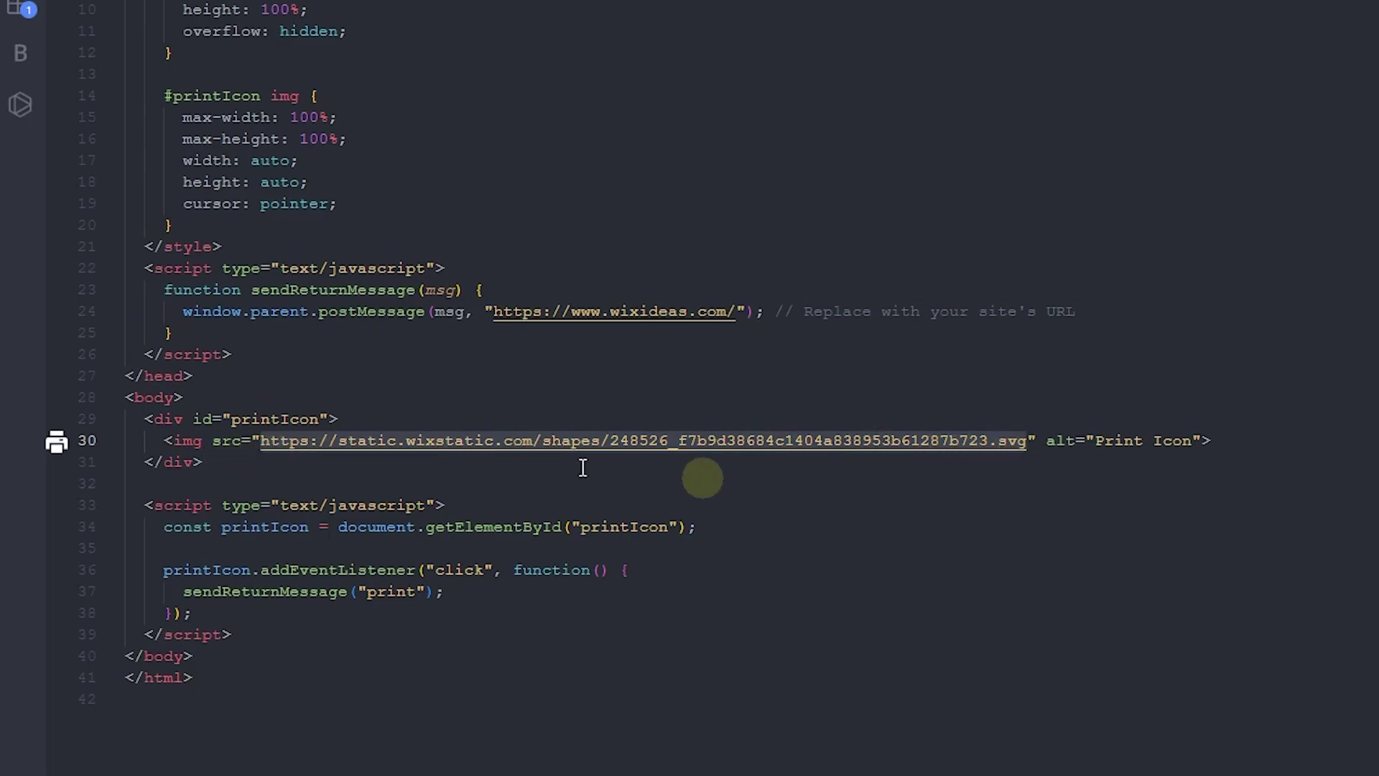
left_click(227, 443)
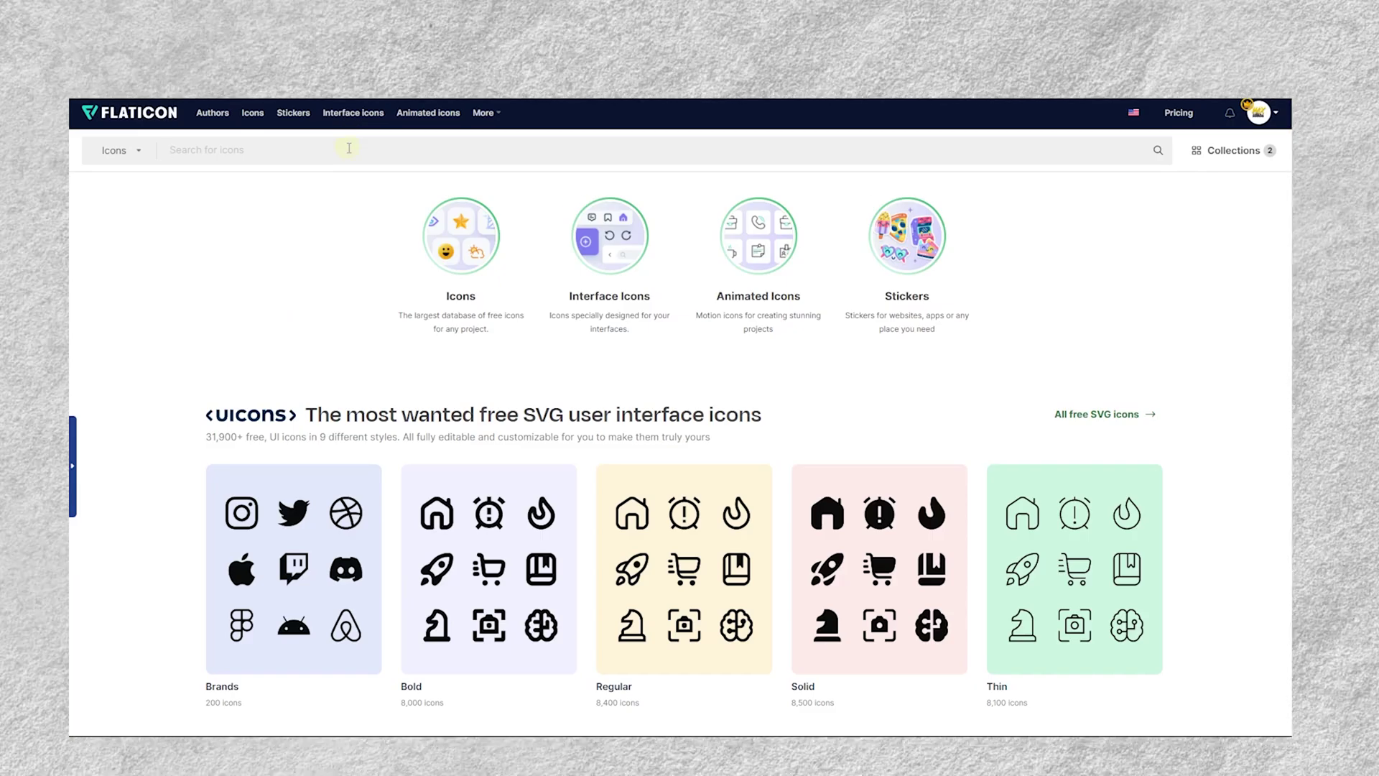
Search Flaticon for 'print' and download the blue printer icon as printer.png.
type("rint")
key("Return")
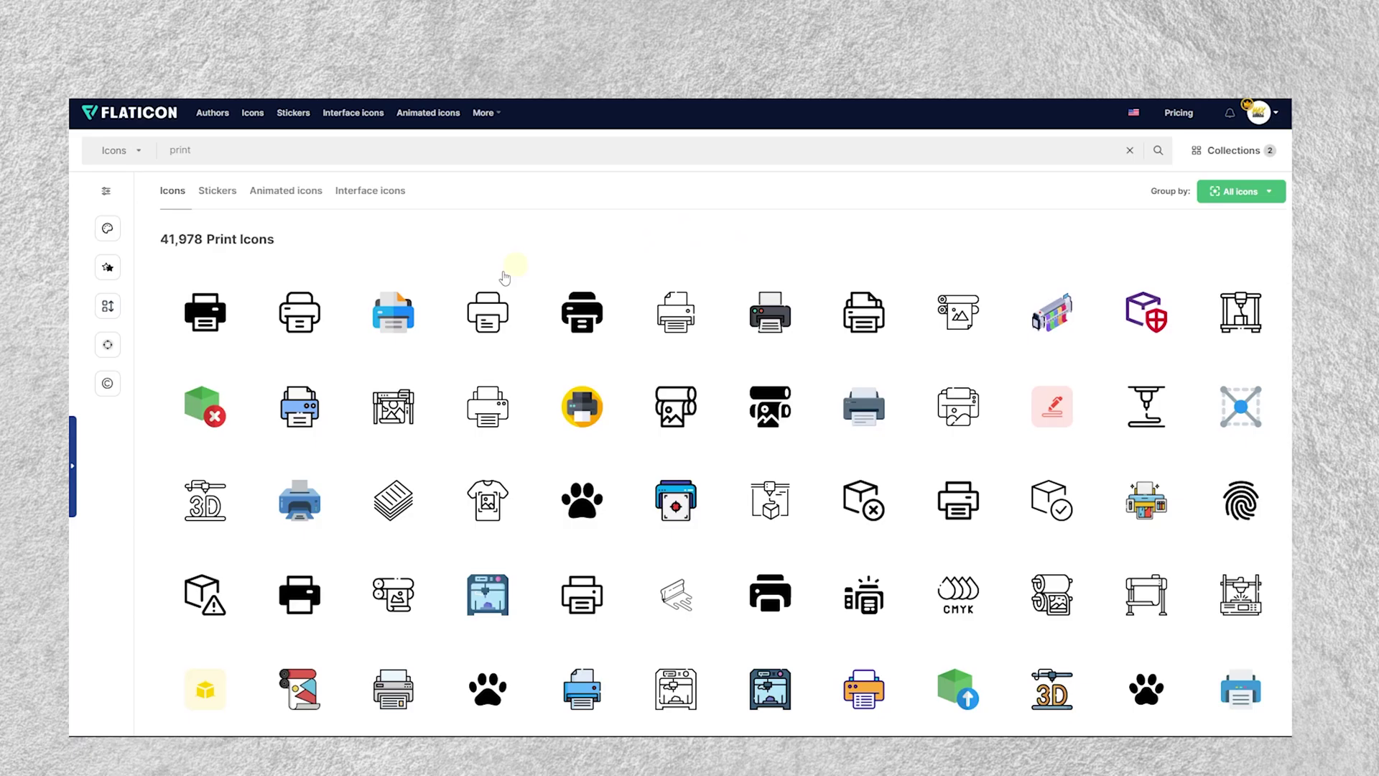
left_click(394, 315)
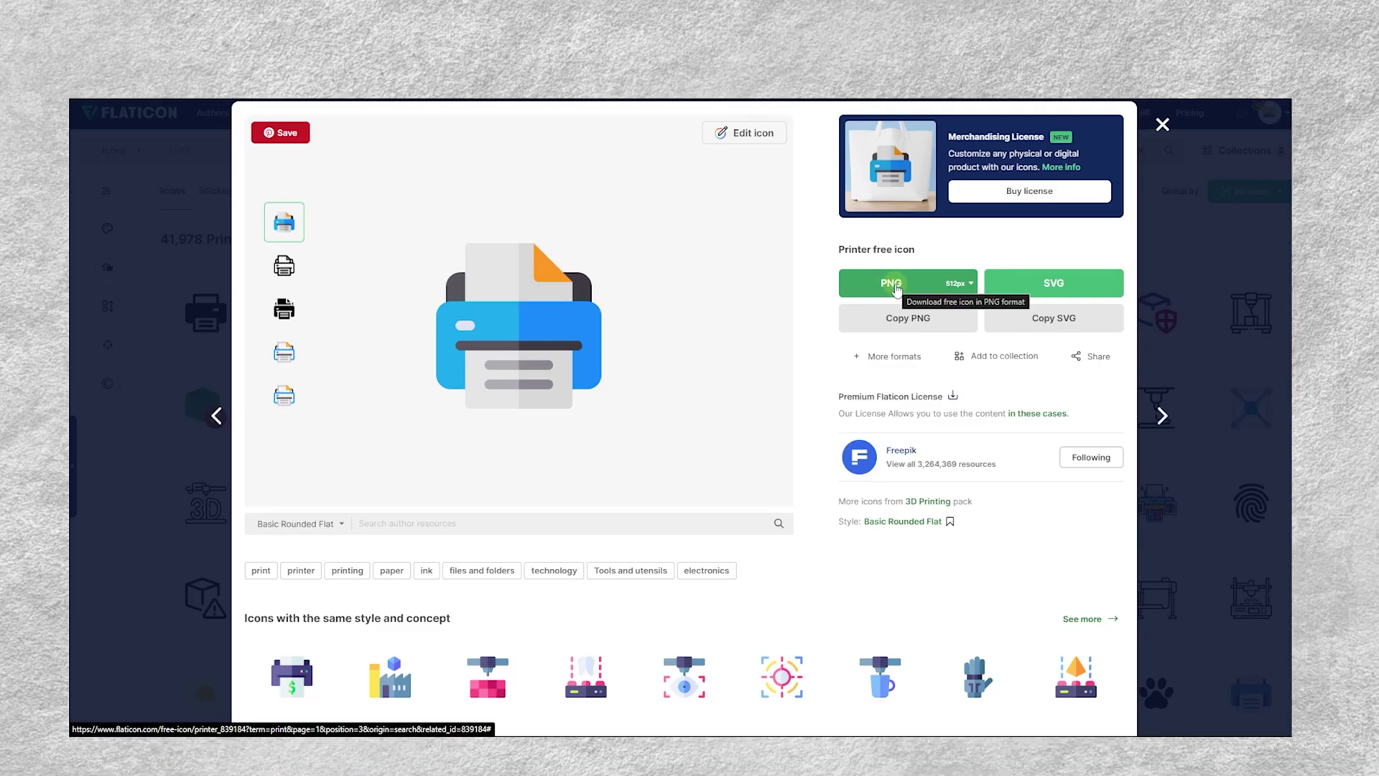
left_click(894, 287)
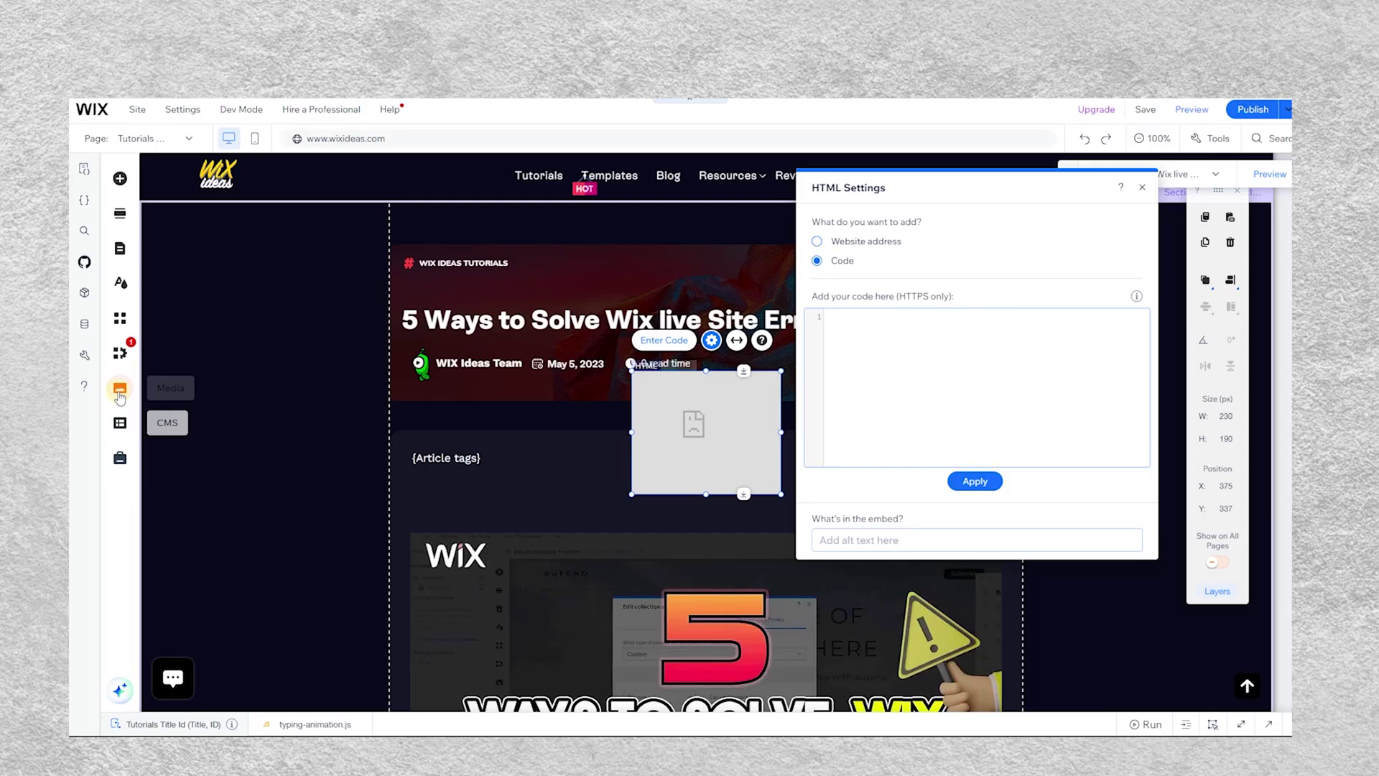
Upload printer.png from the computer to the site's media files and copy its file URL.
left_click(119, 392)
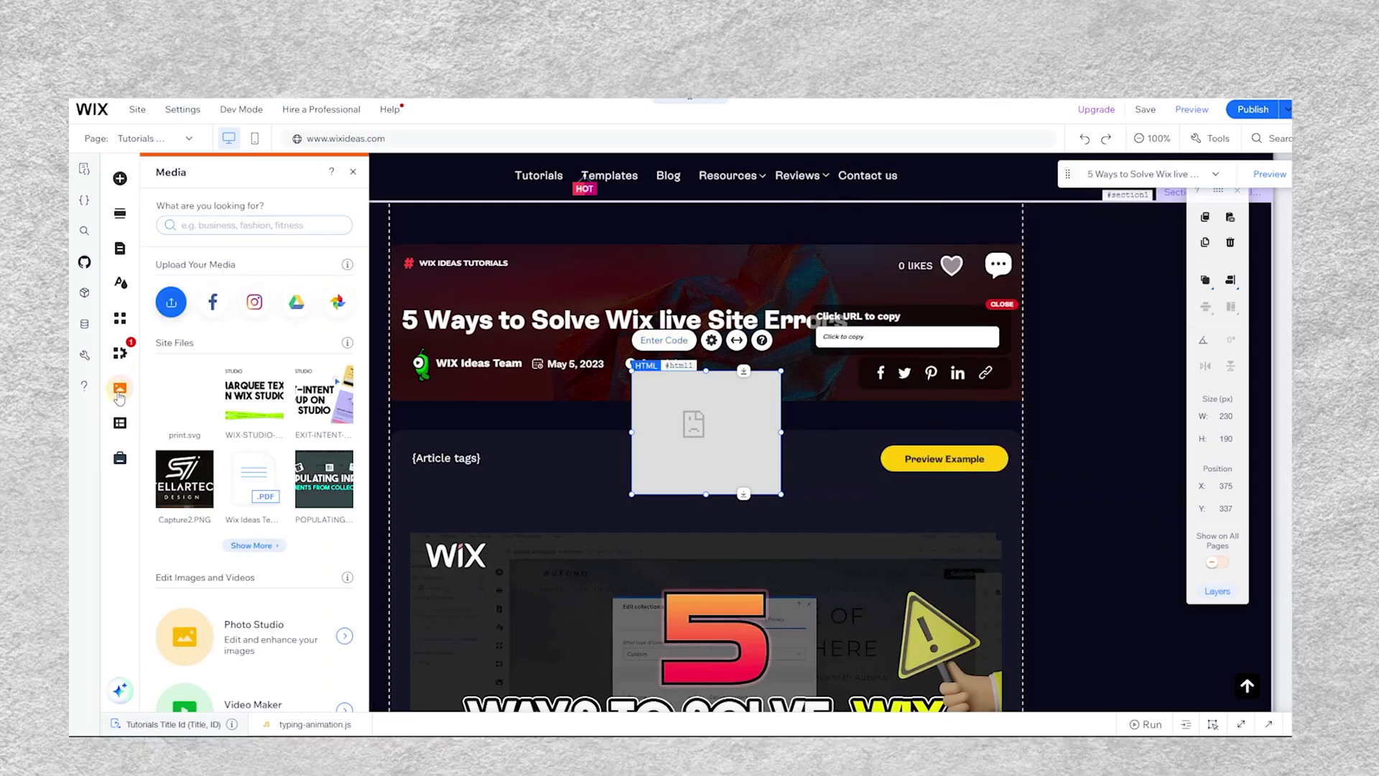
left_click(257, 547)
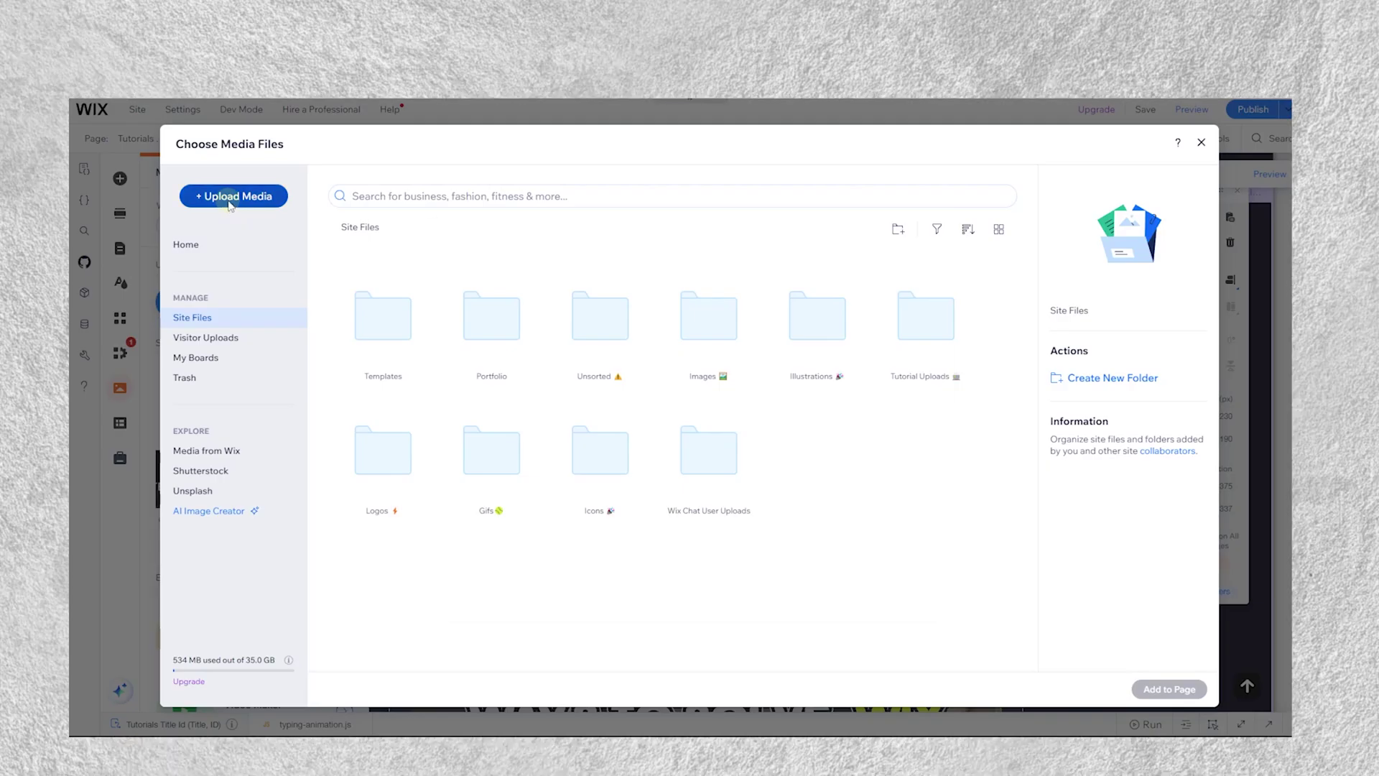
left_click(234, 195)
left_click(717, 443)
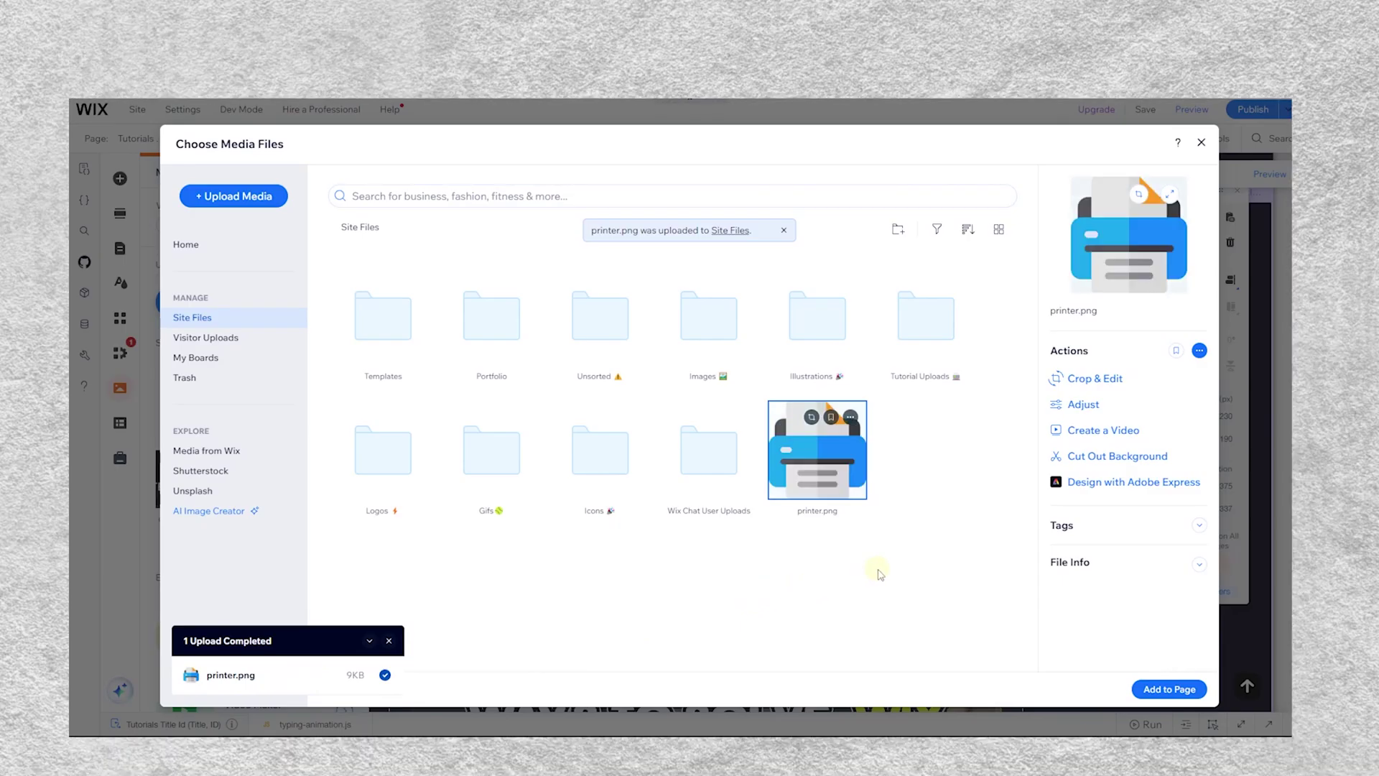
left_click(1106, 567)
scroll(1106, 567, "down", 1)
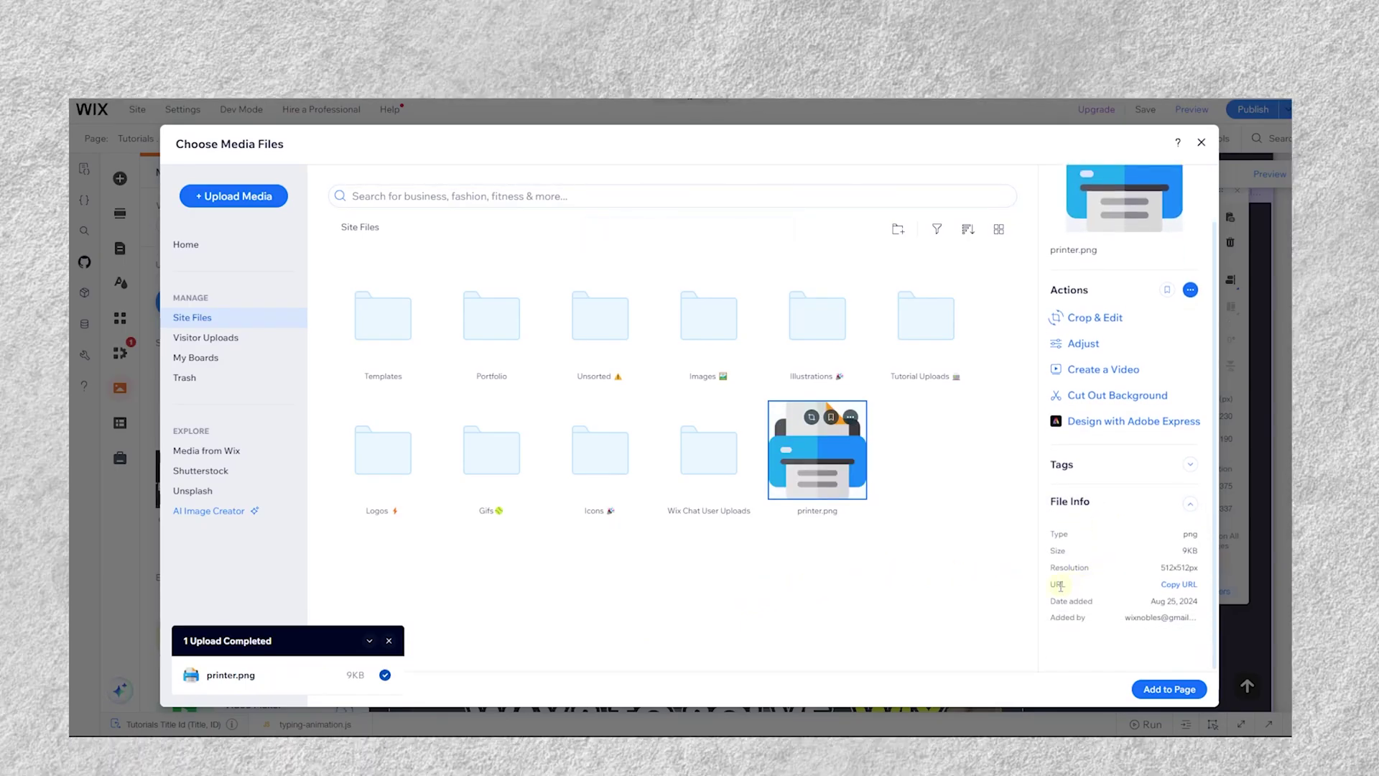
left_click(1181, 585)
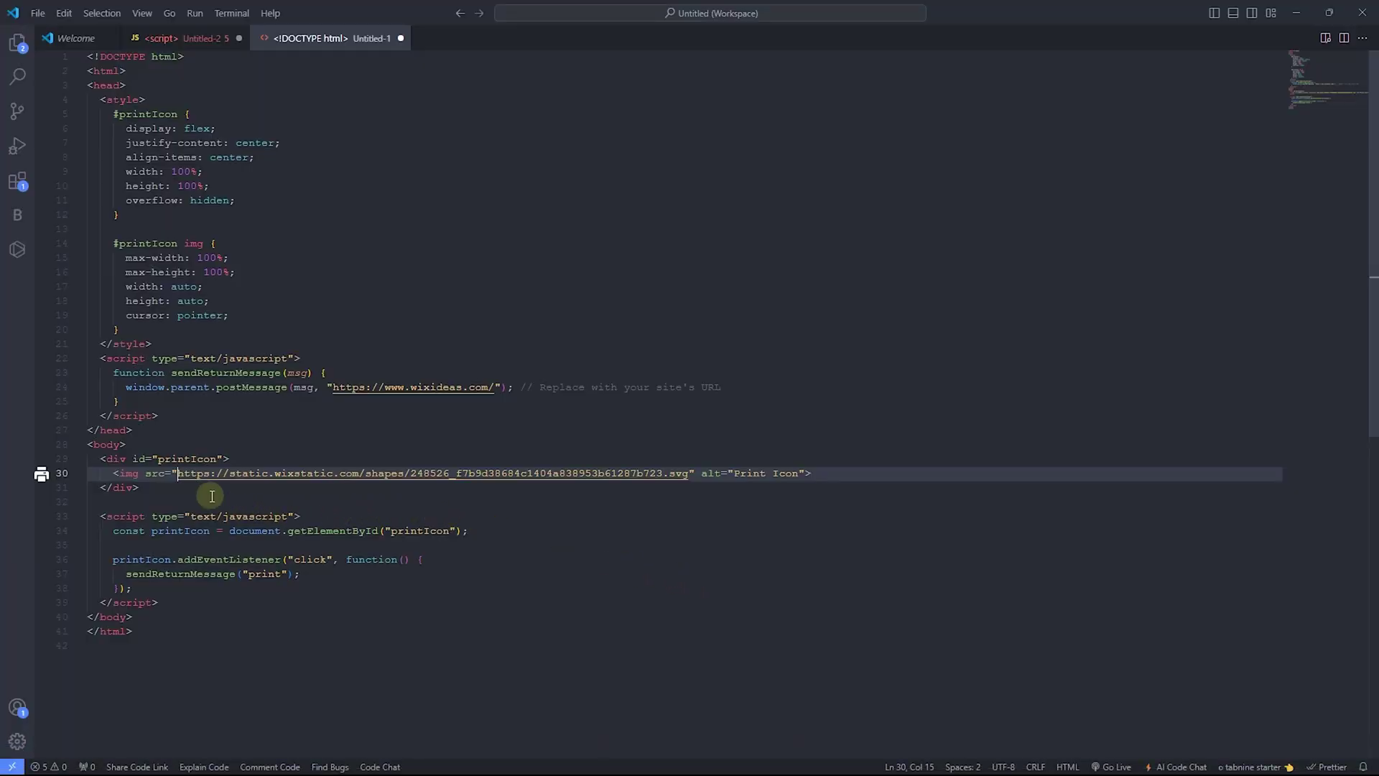
Replace the line-30 img src with the uploaded printer PNG URL and copy all the HTML.
left_click_drag(178, 473, 688, 473)
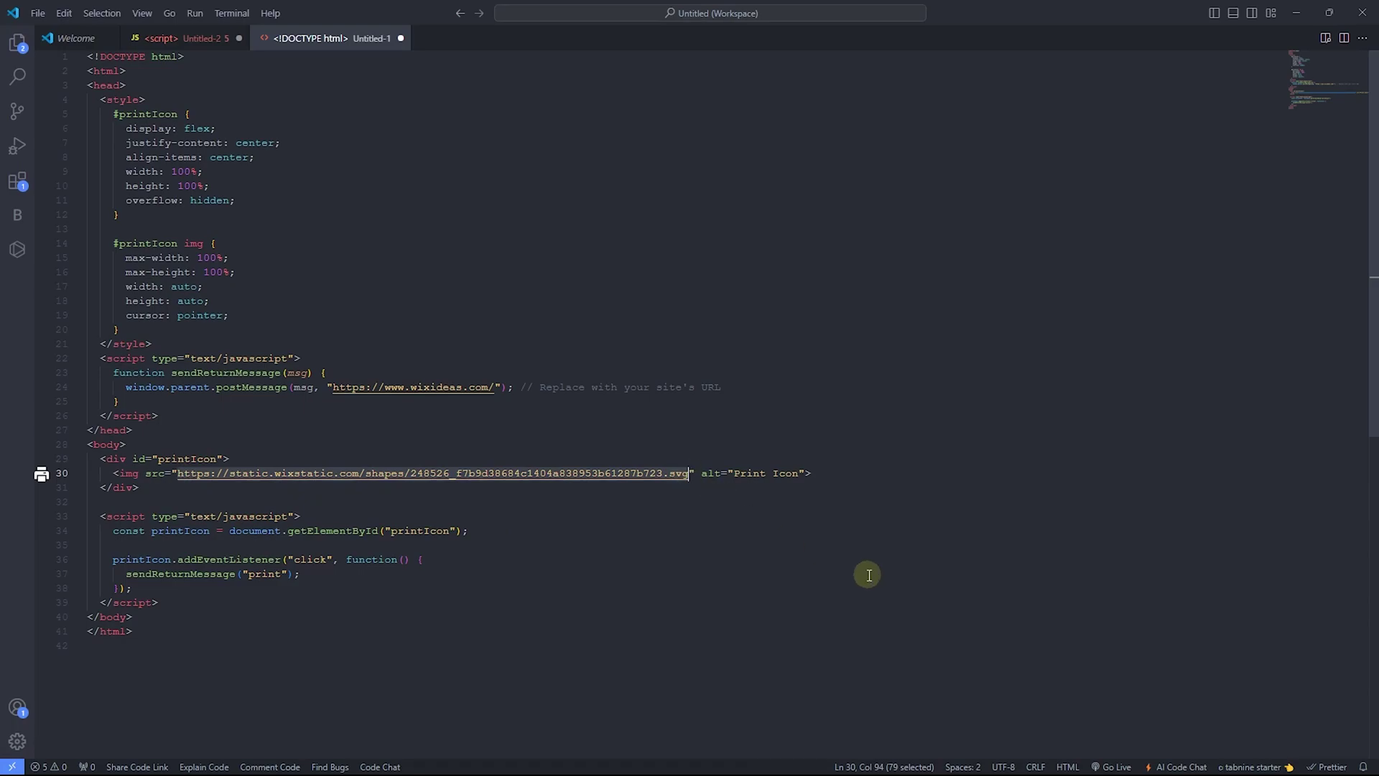
key("ctrl+v")
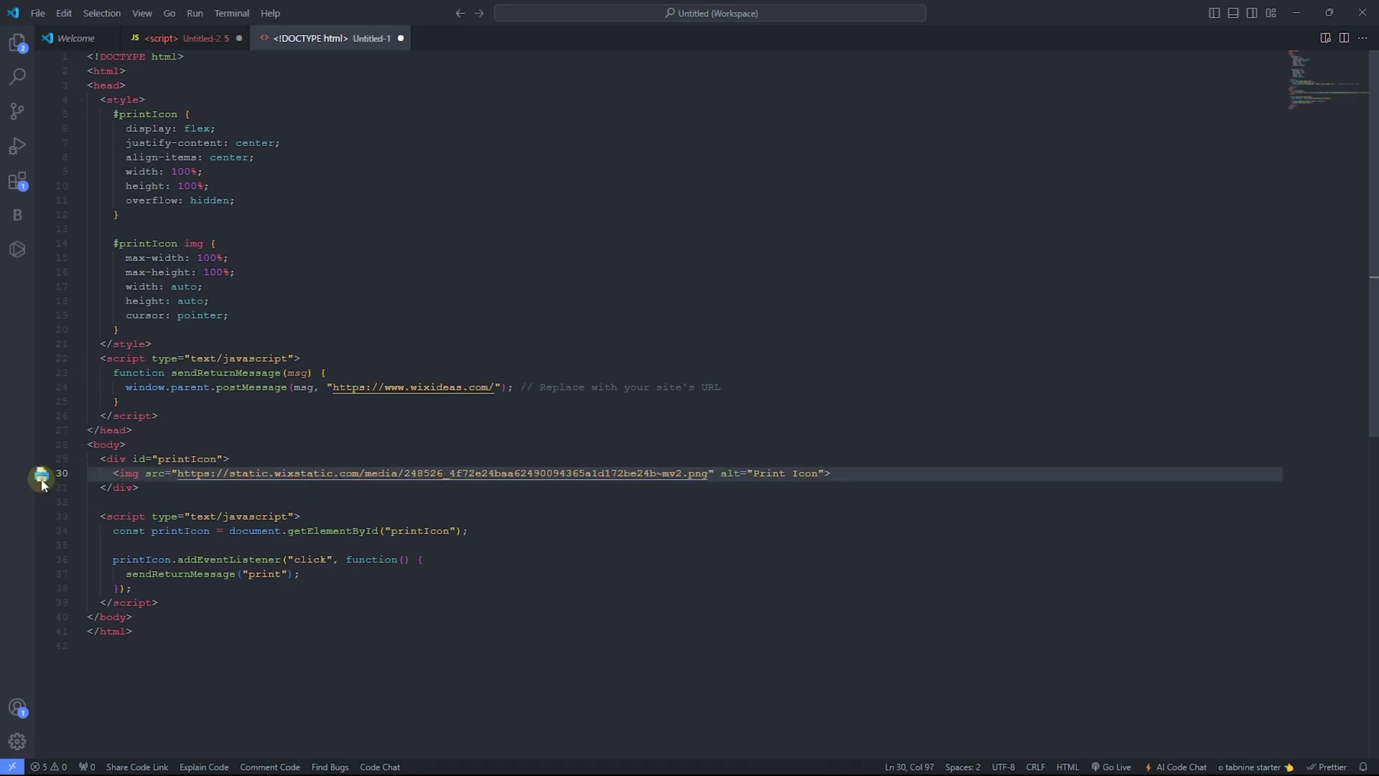
left_click(516, 510)
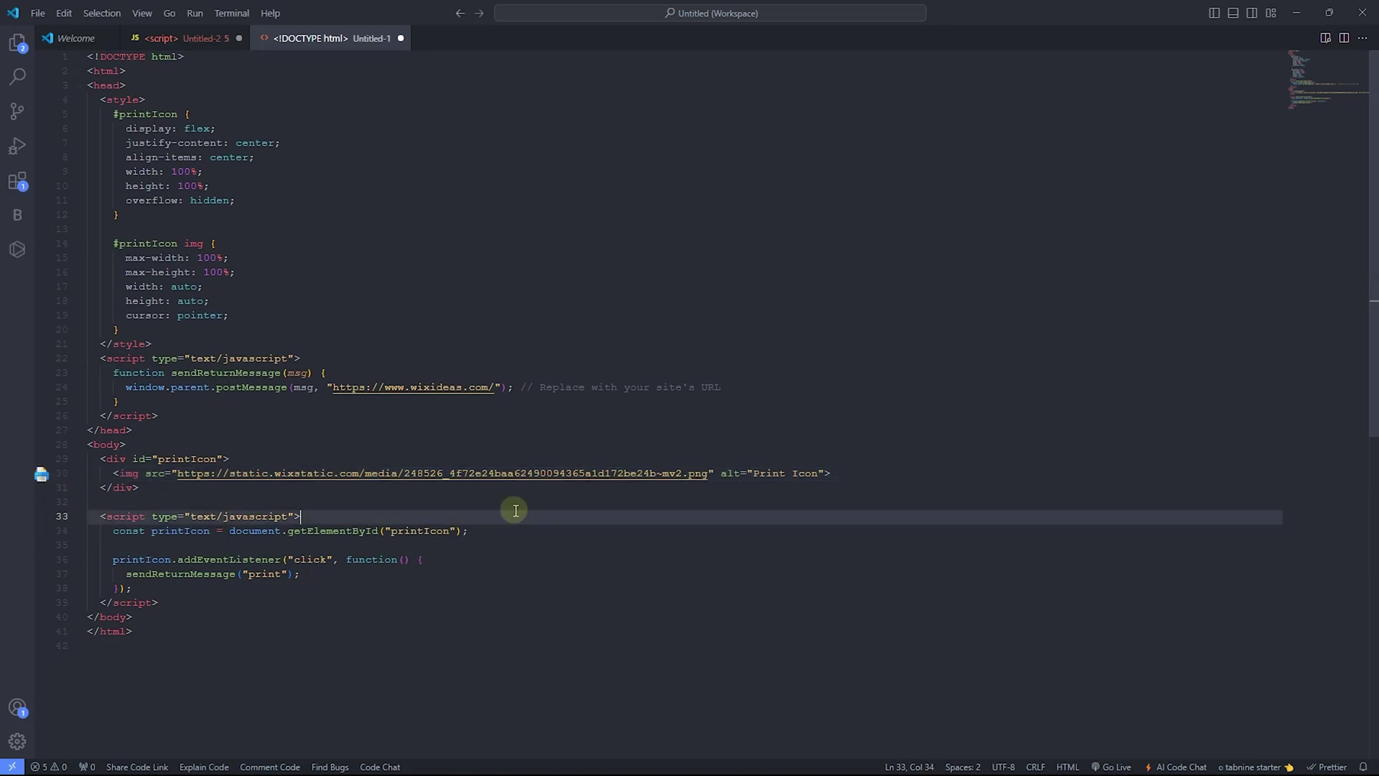
key("ctrl+a")
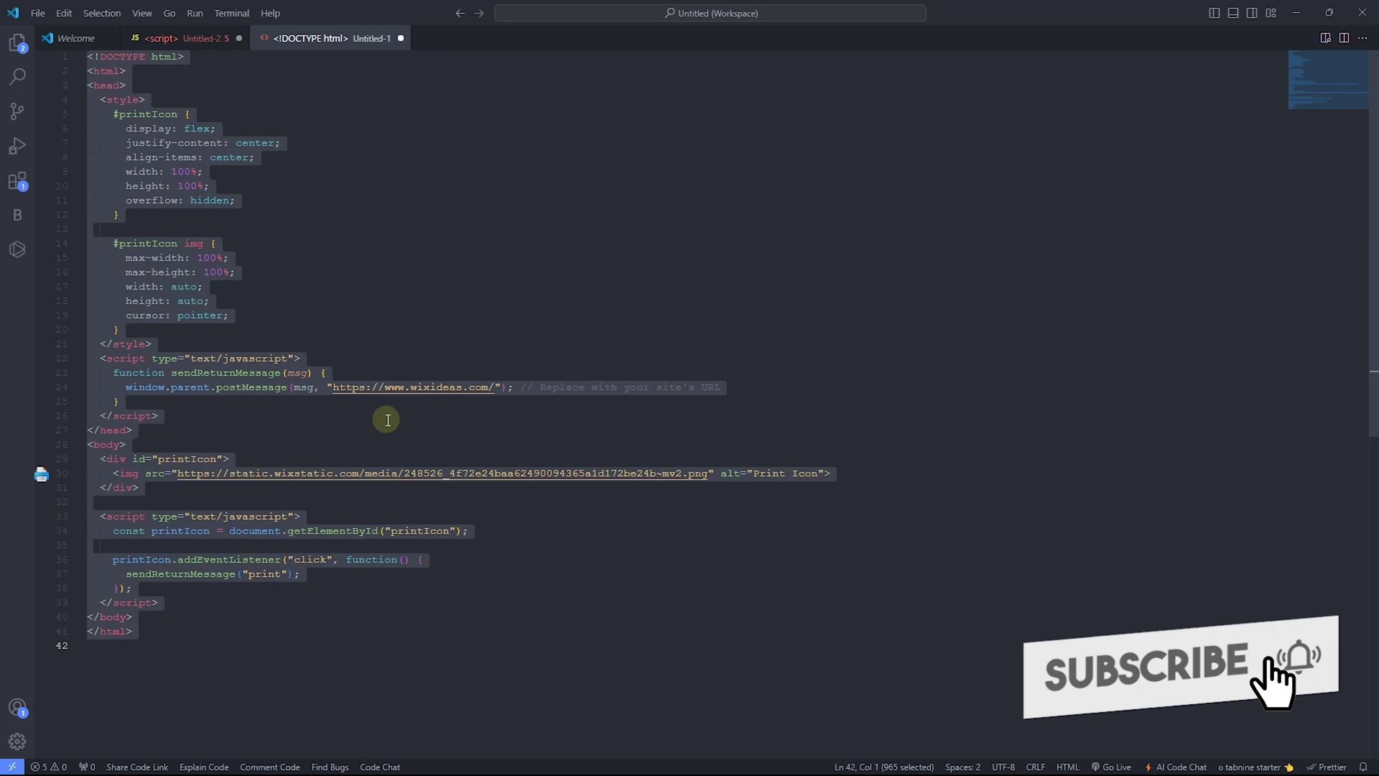
key("alt+Tab")
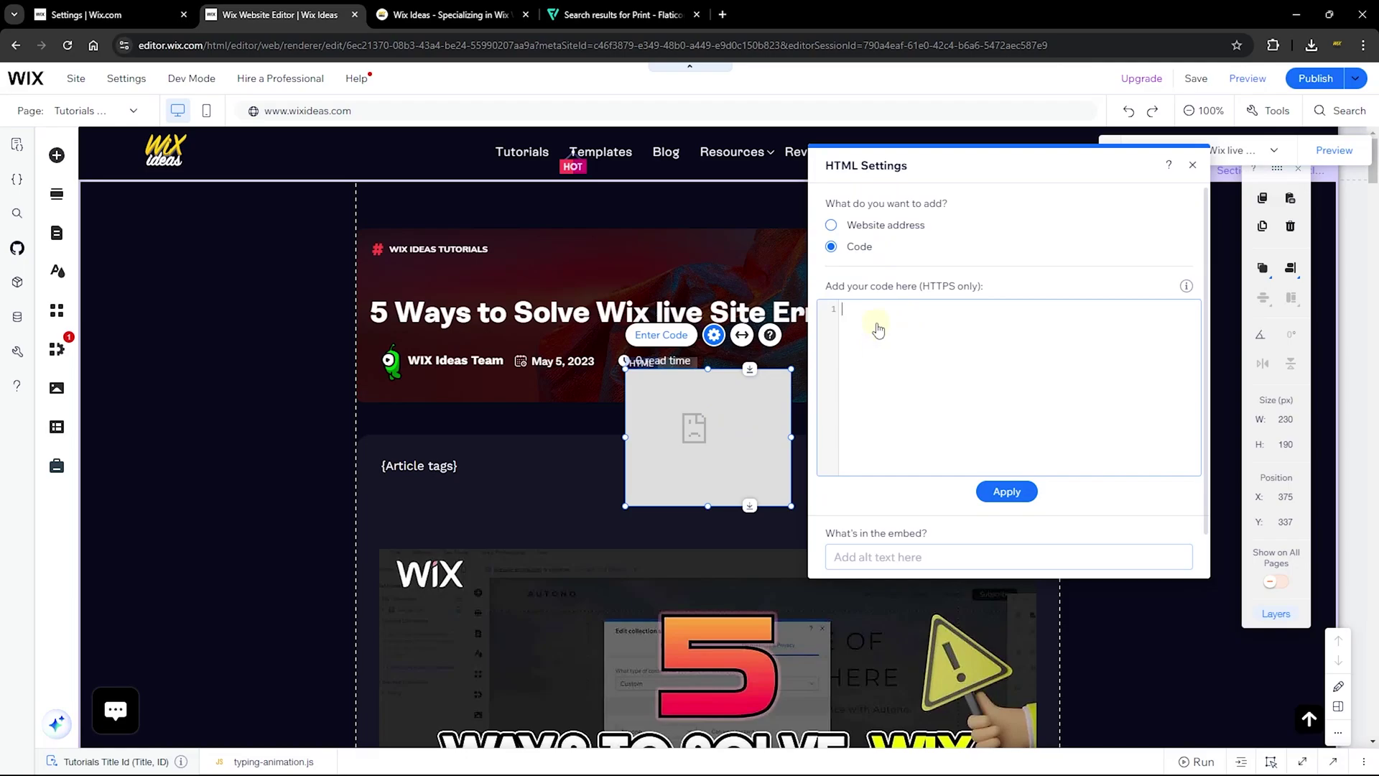
Paste the print-icon HTML into the embed's code box and apply it with Update.
left_click(957, 380)
key("ctrl+v")
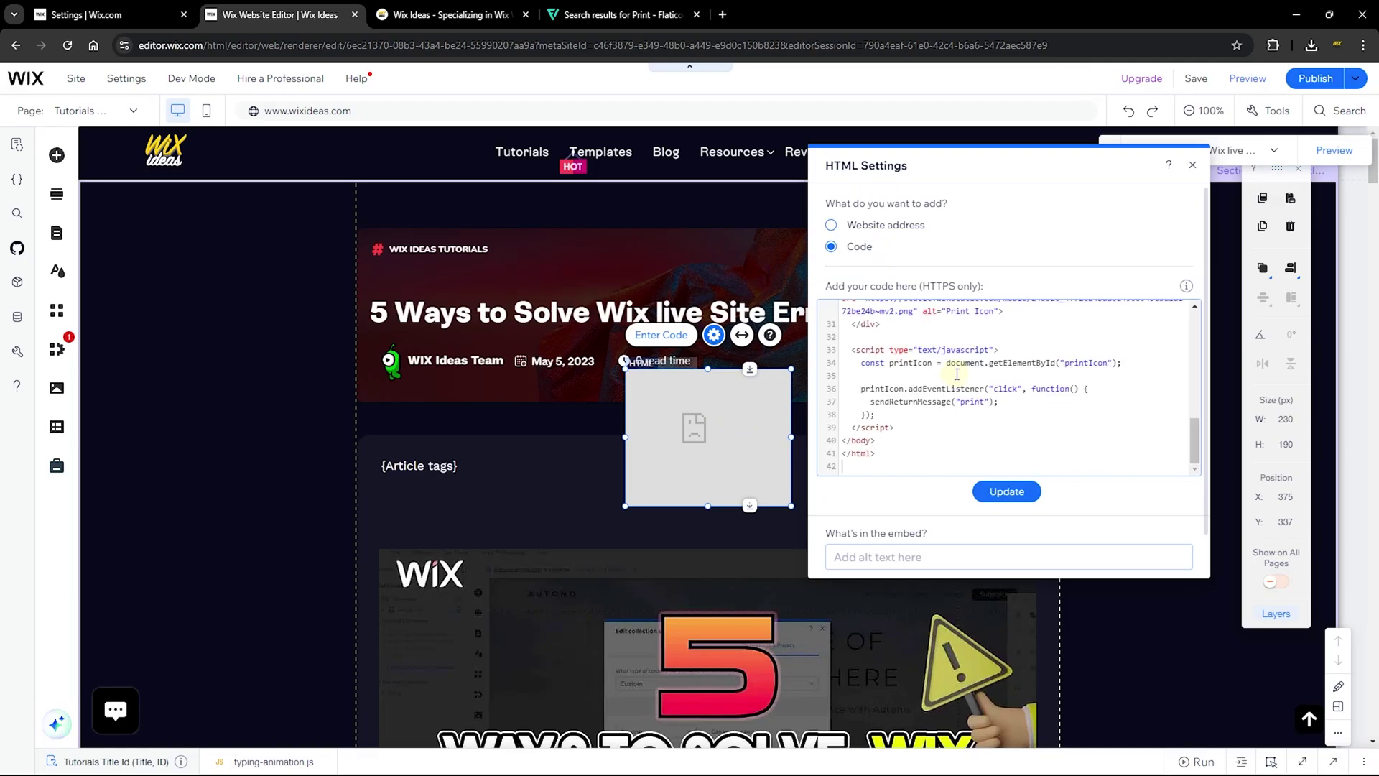
left_click(1006, 492)
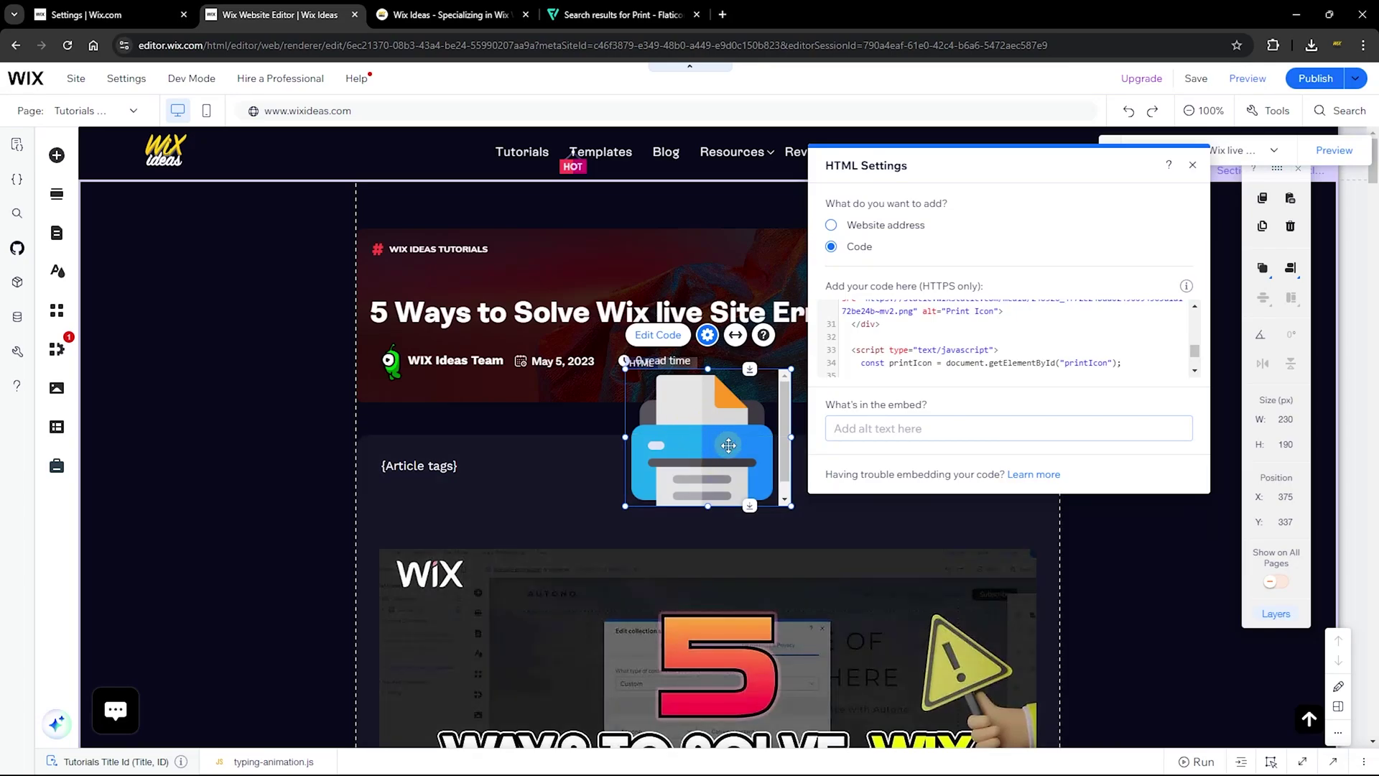
left_click(1193, 167)
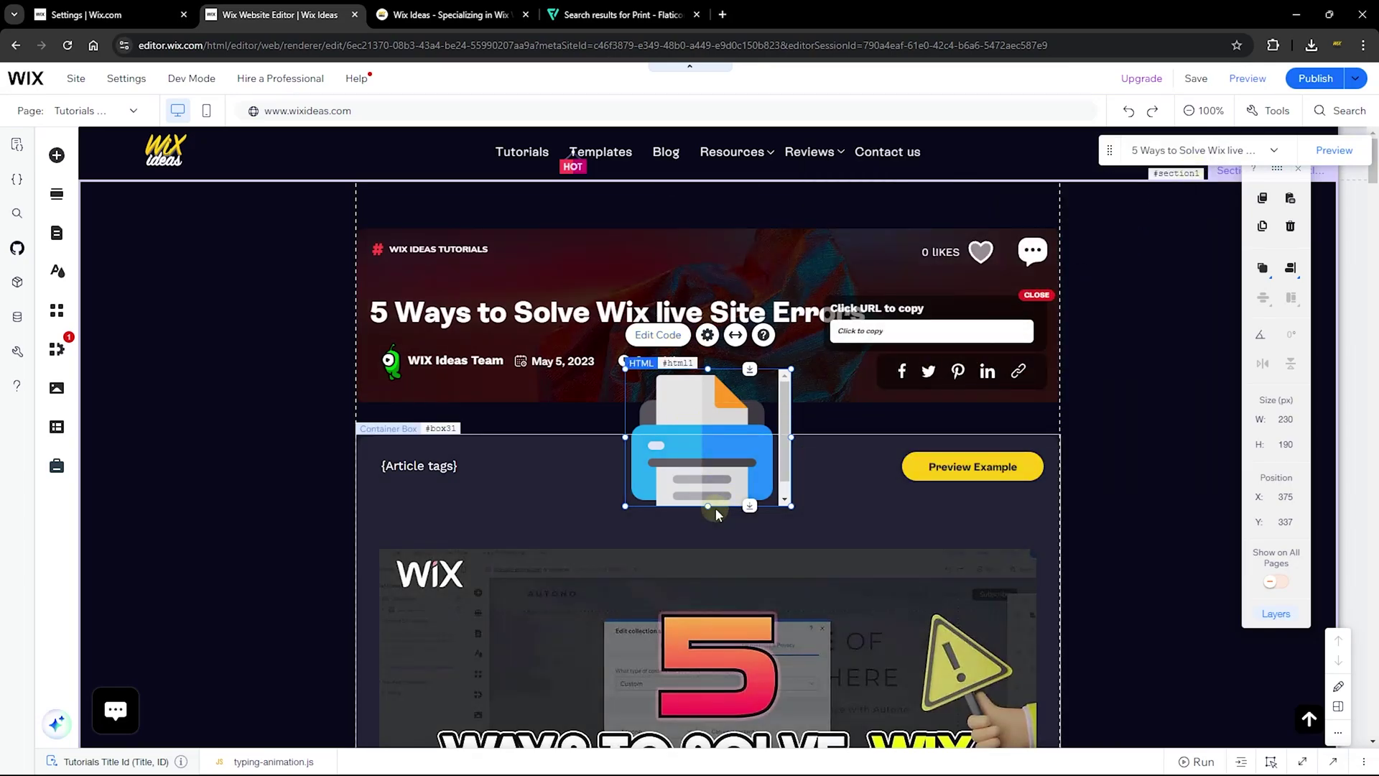
Shrink the printer embed to 46×60 and place it beside the likes count in the banner.
left_click_drag(708, 506, 755, 536)
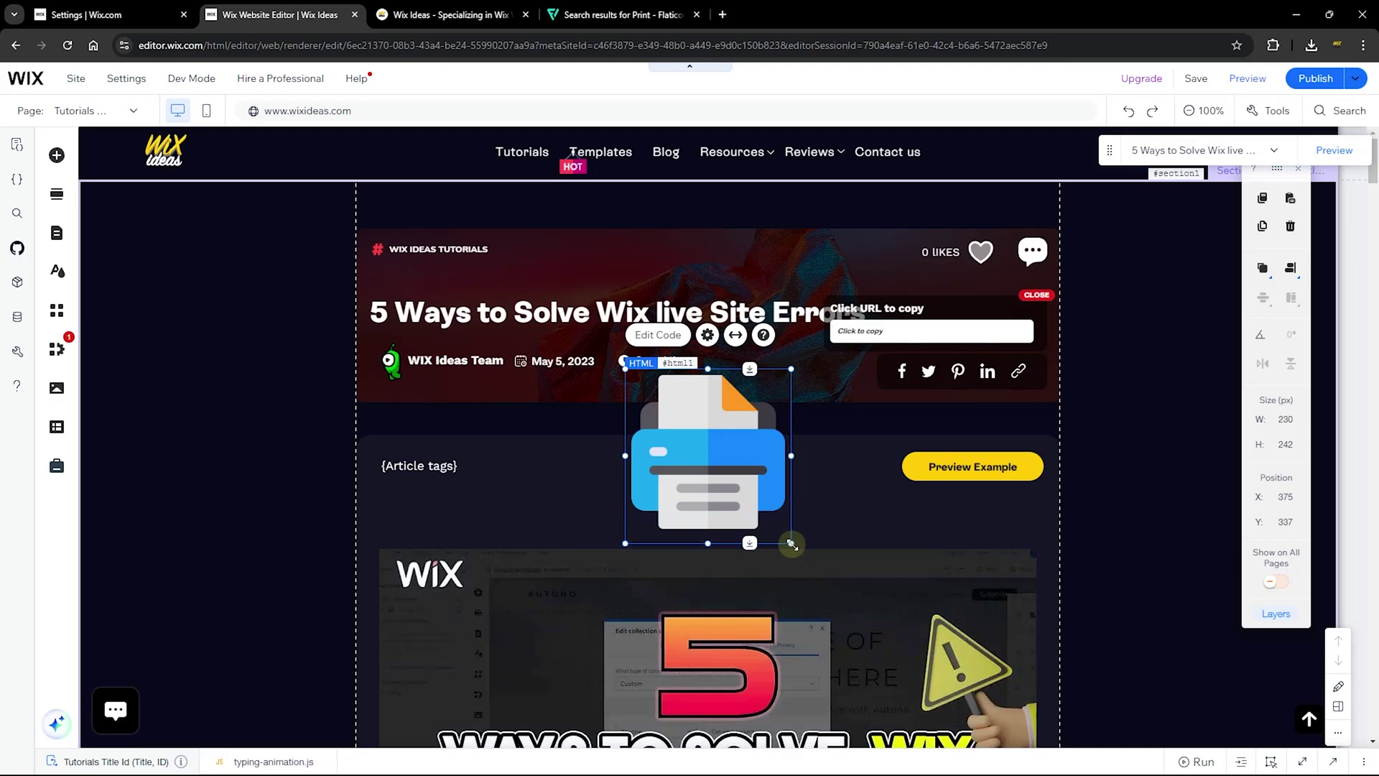
left_click_drag(792, 544, 883, 254)
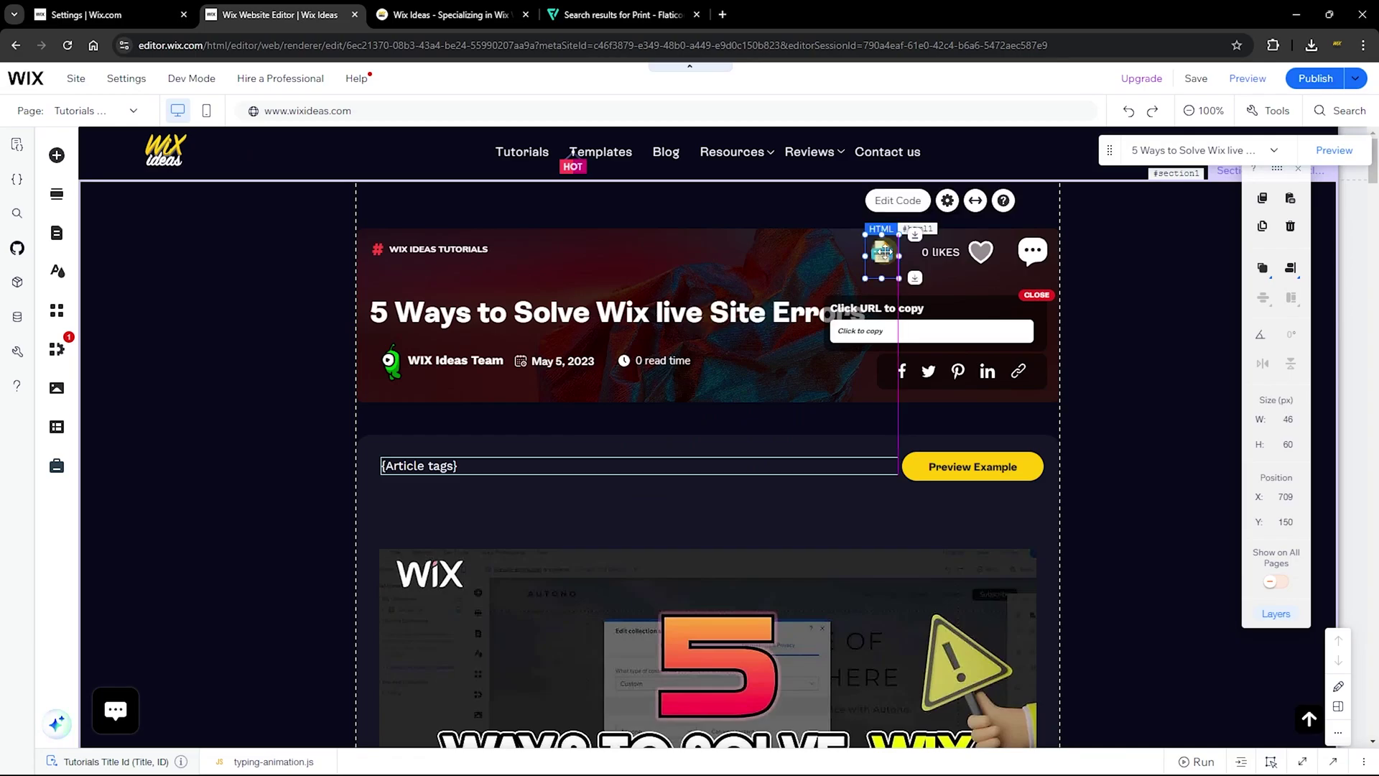
left_click(1105, 277)
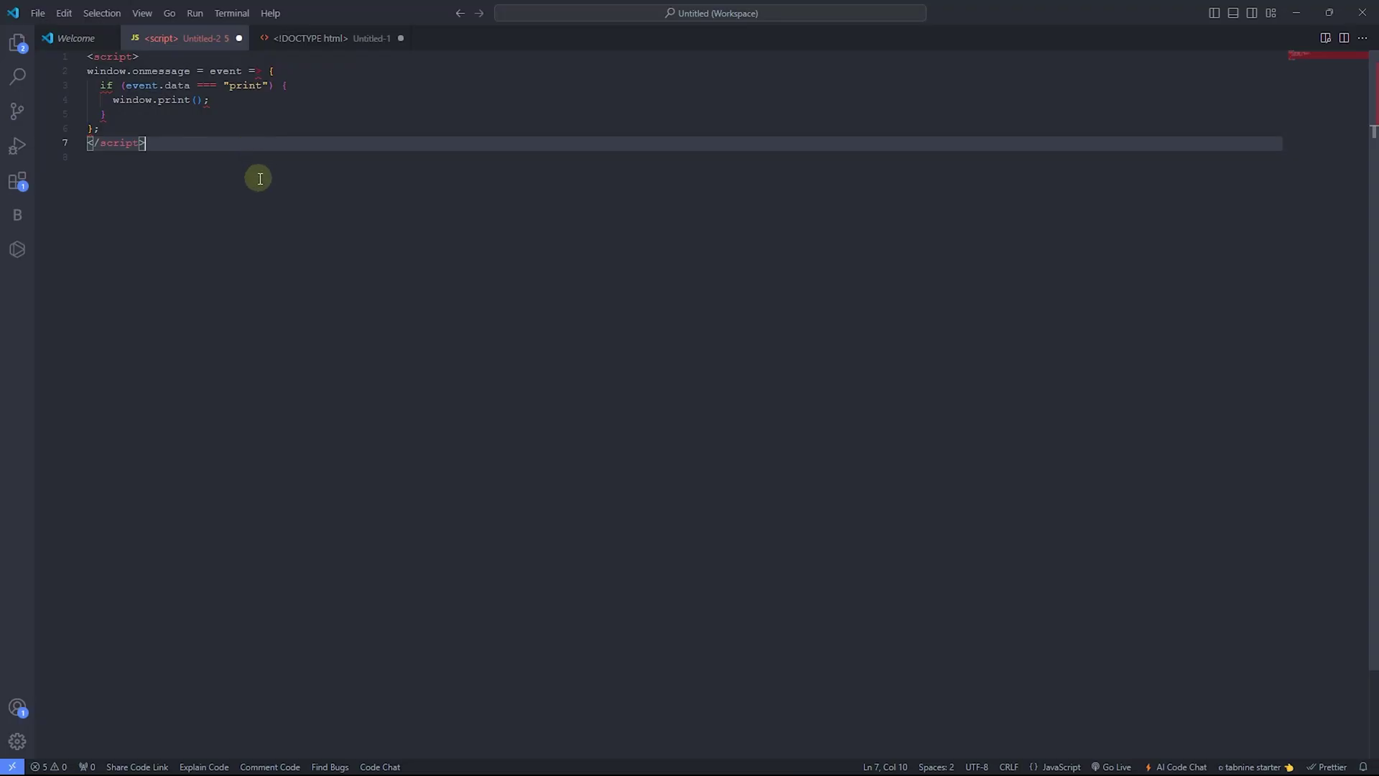
Review the window.onmessage print script and copy all of it for Wix.
key("Up")
key("Up")
key("Up")
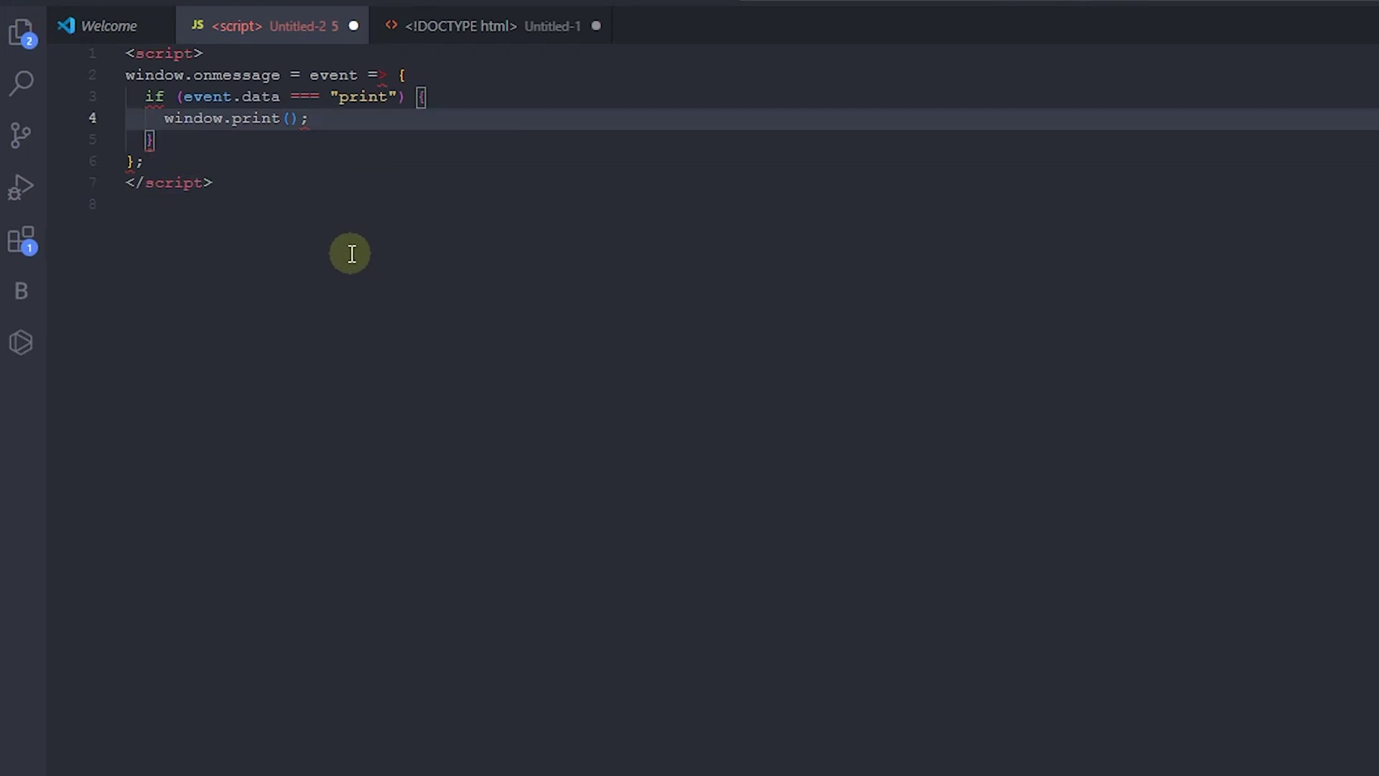
double_click(360, 96)
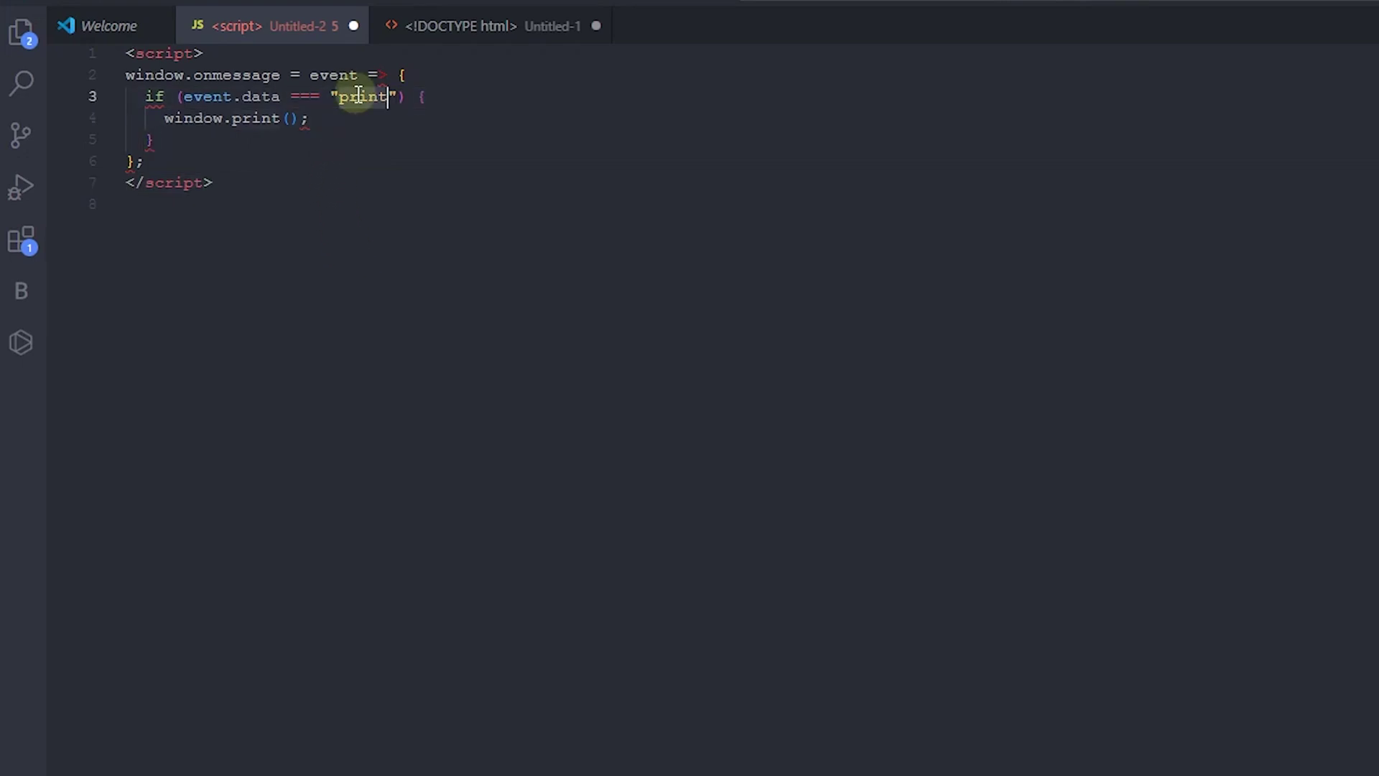
left_click(362, 122)
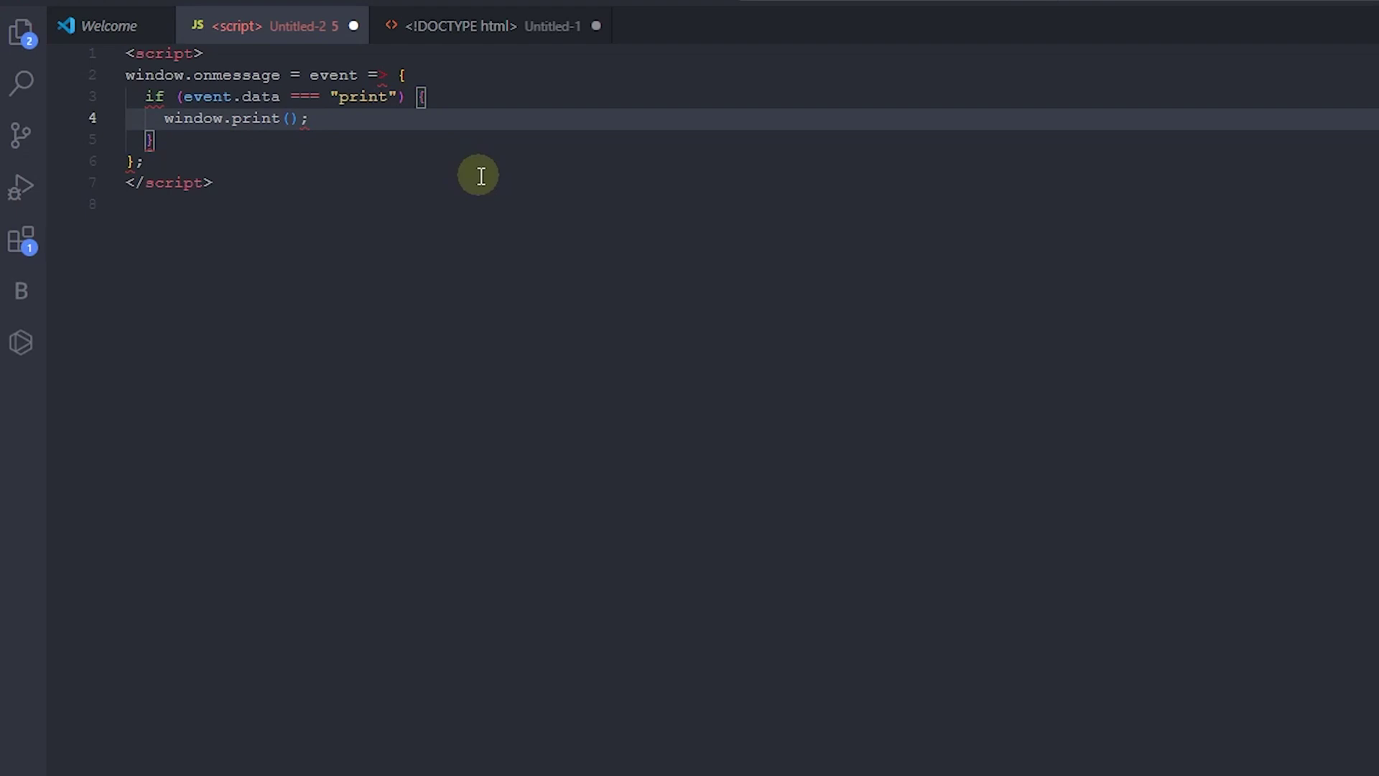
key("ctrl+a")
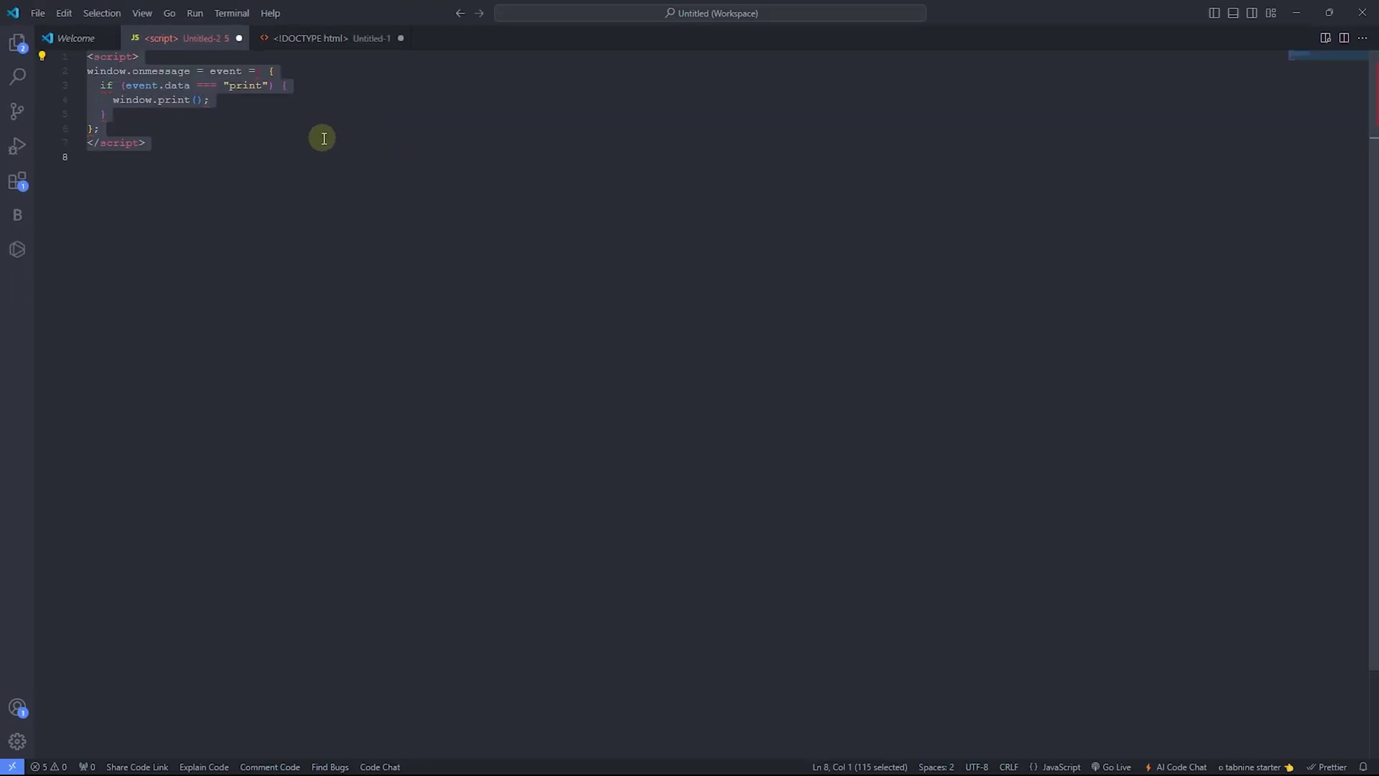
key("alt+Tab")
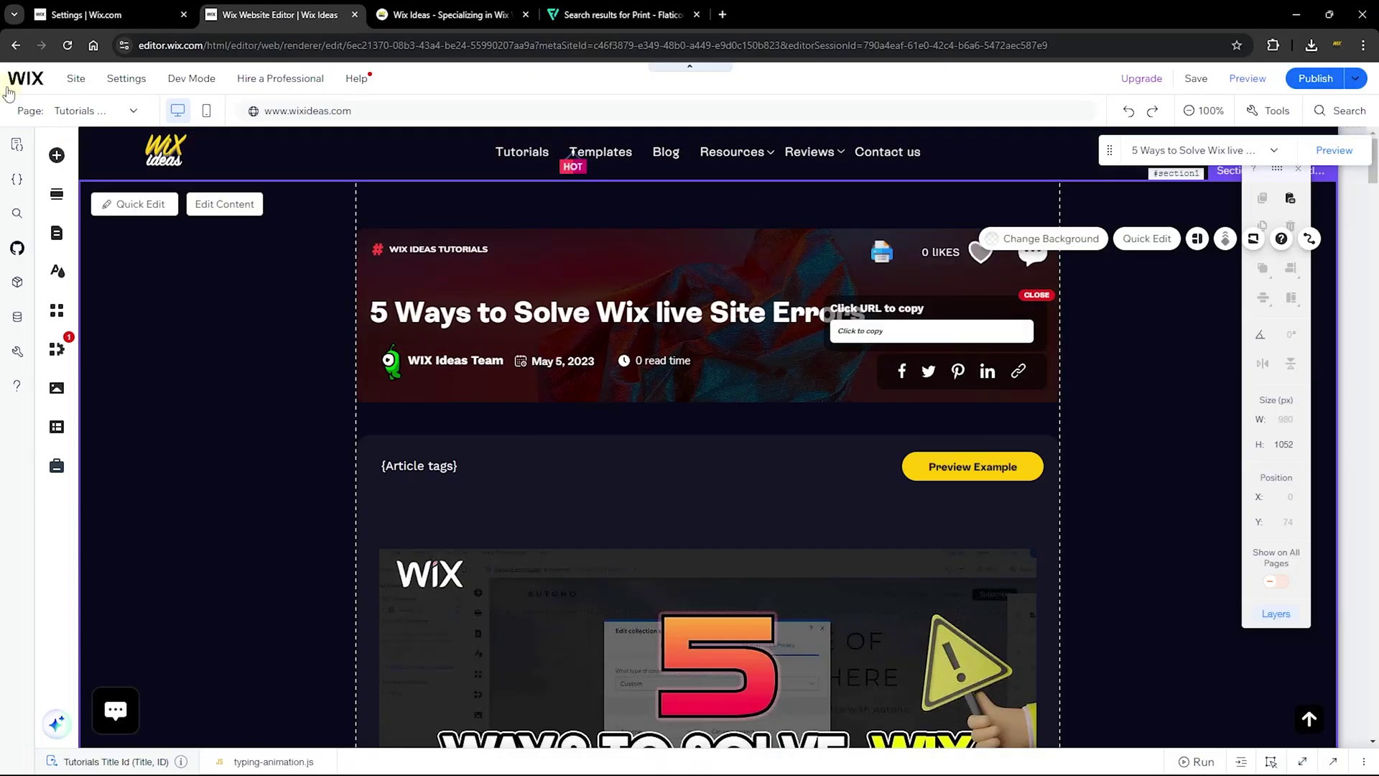
Go from the editor to the Dashboard's Settings and open the Advanced Custom code page.
mouse_move(27, 84)
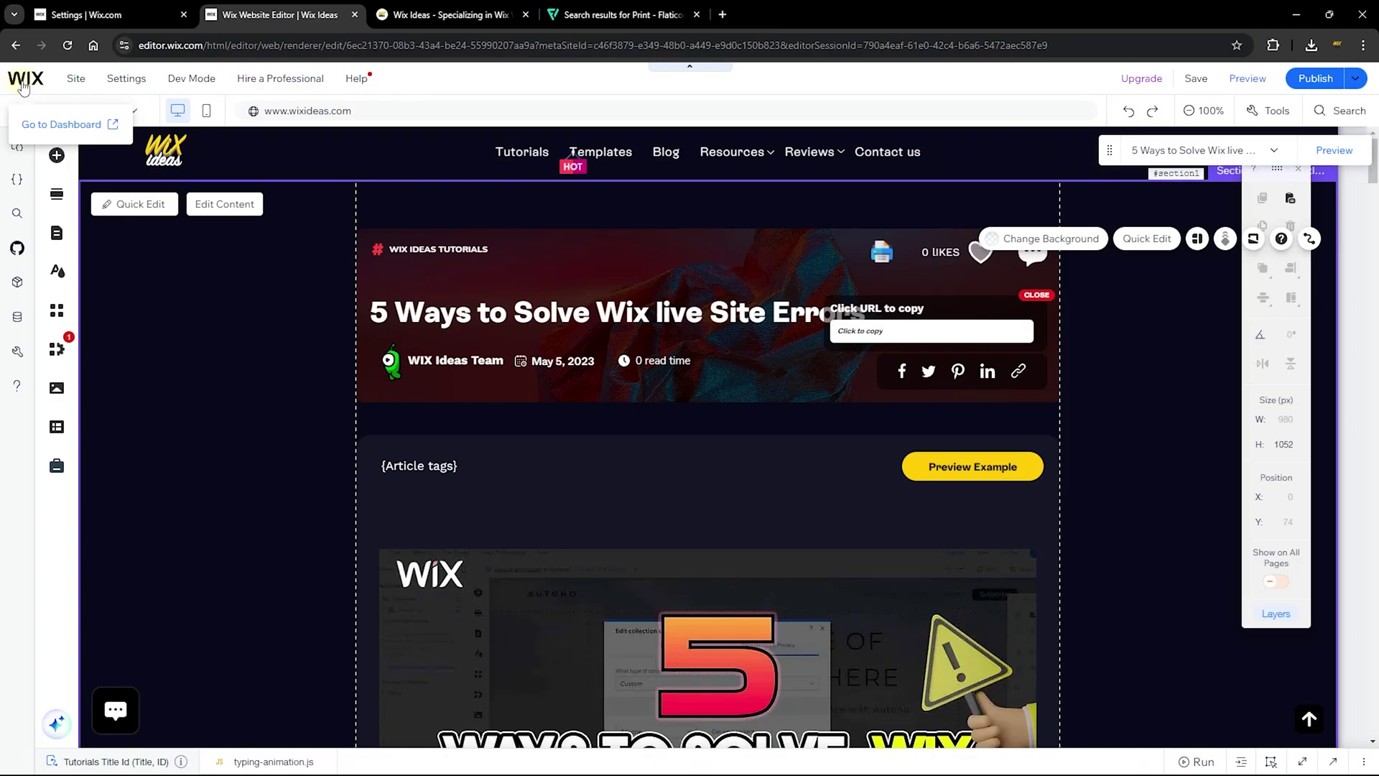
left_click(27, 85)
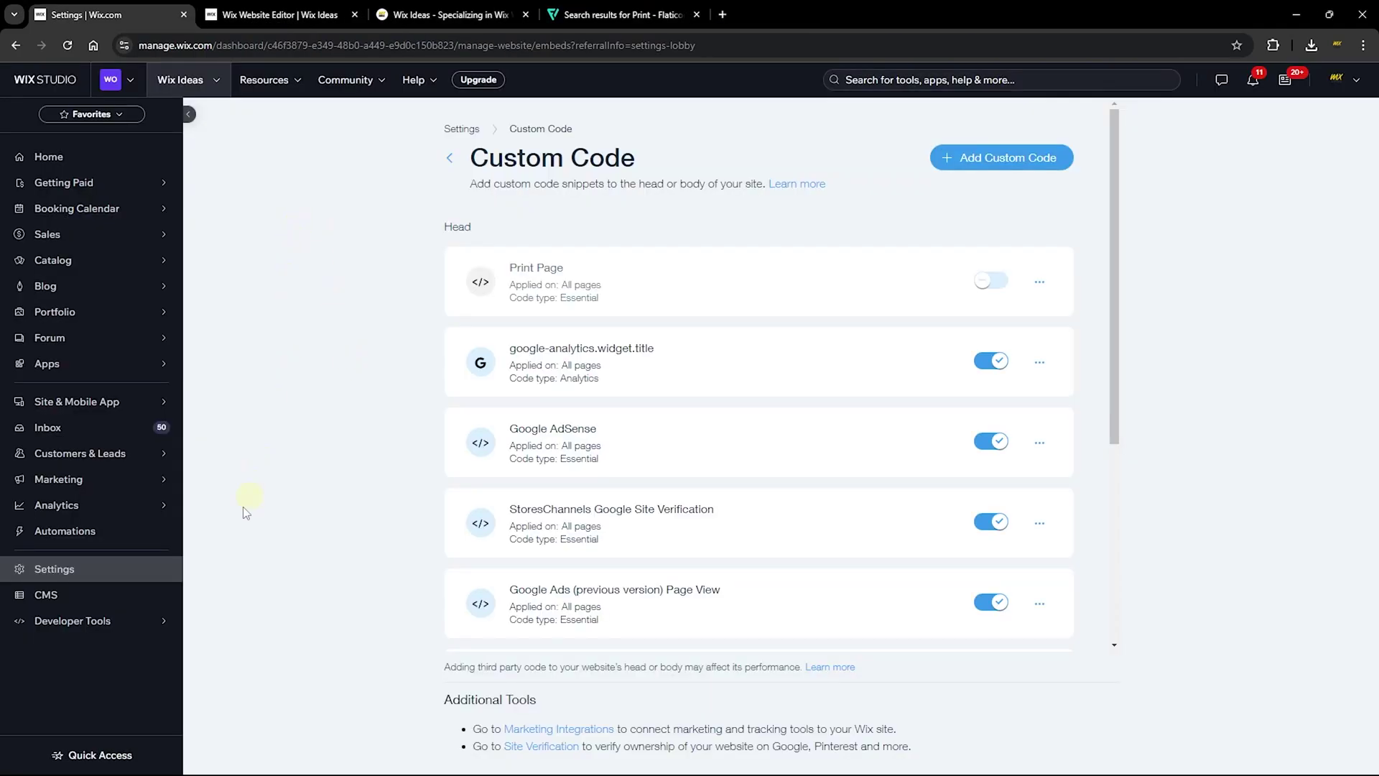
left_click(69, 572)
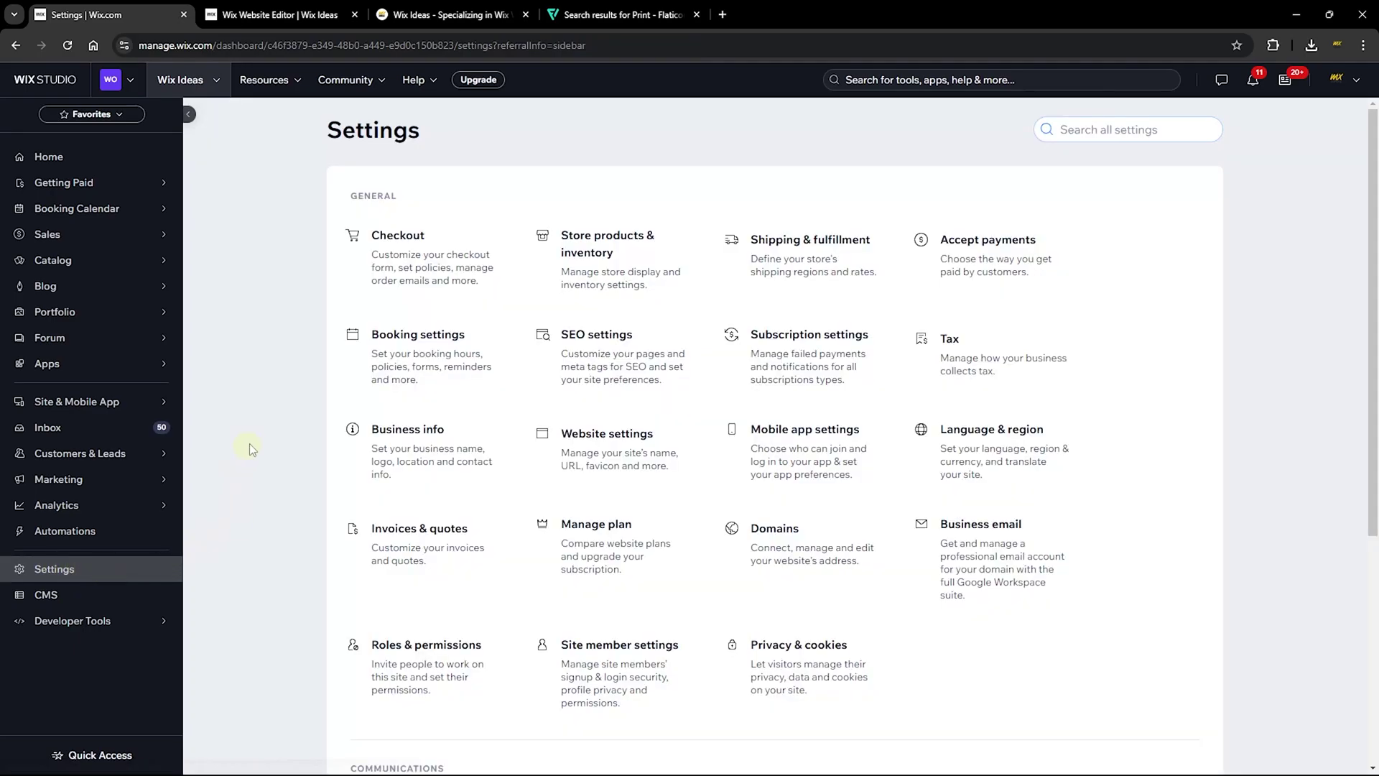
scroll(252, 442, "down", 5)
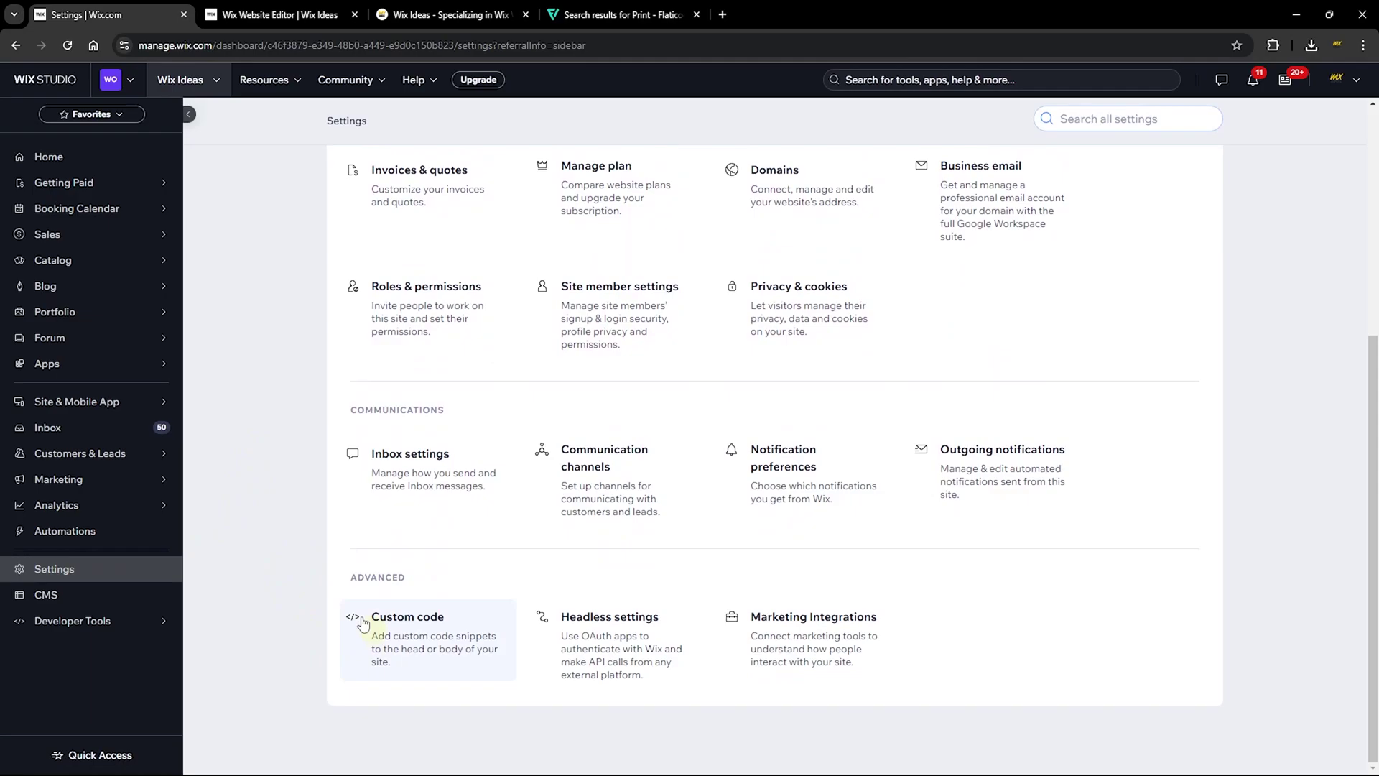
left_click(428, 651)
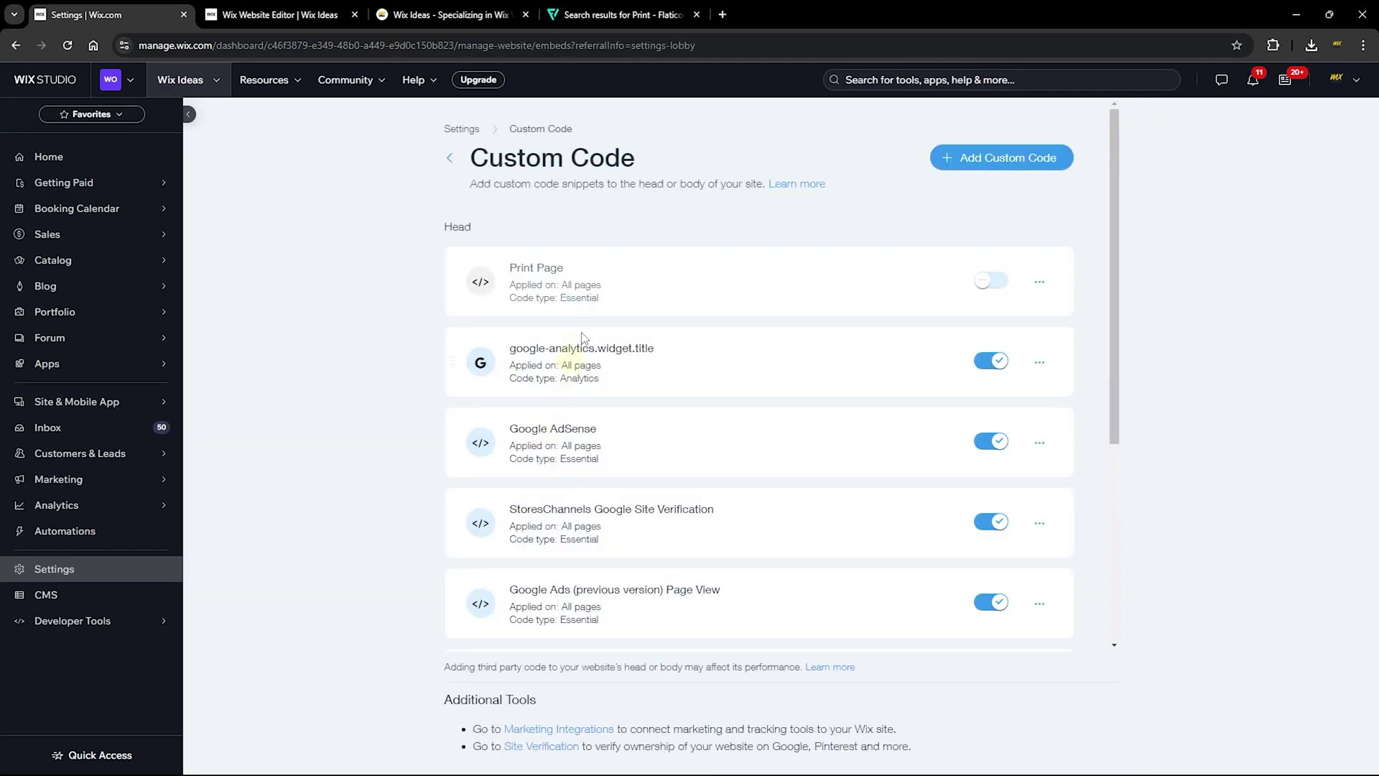
Add a custom code snippet with the pasted print script, named 'Print Page Script', for all pages in the head.
left_click(1003, 161)
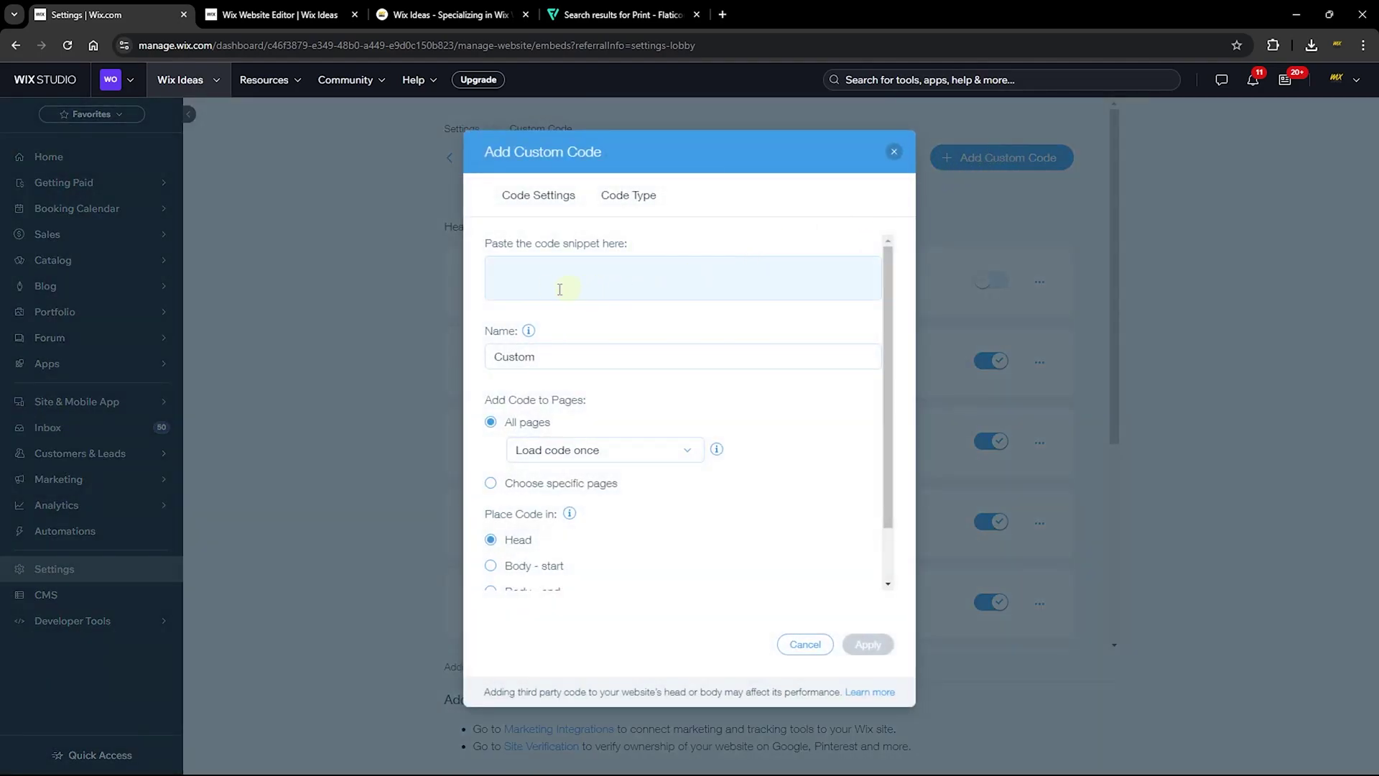
left_click(546, 287)
key("ctrl+v")
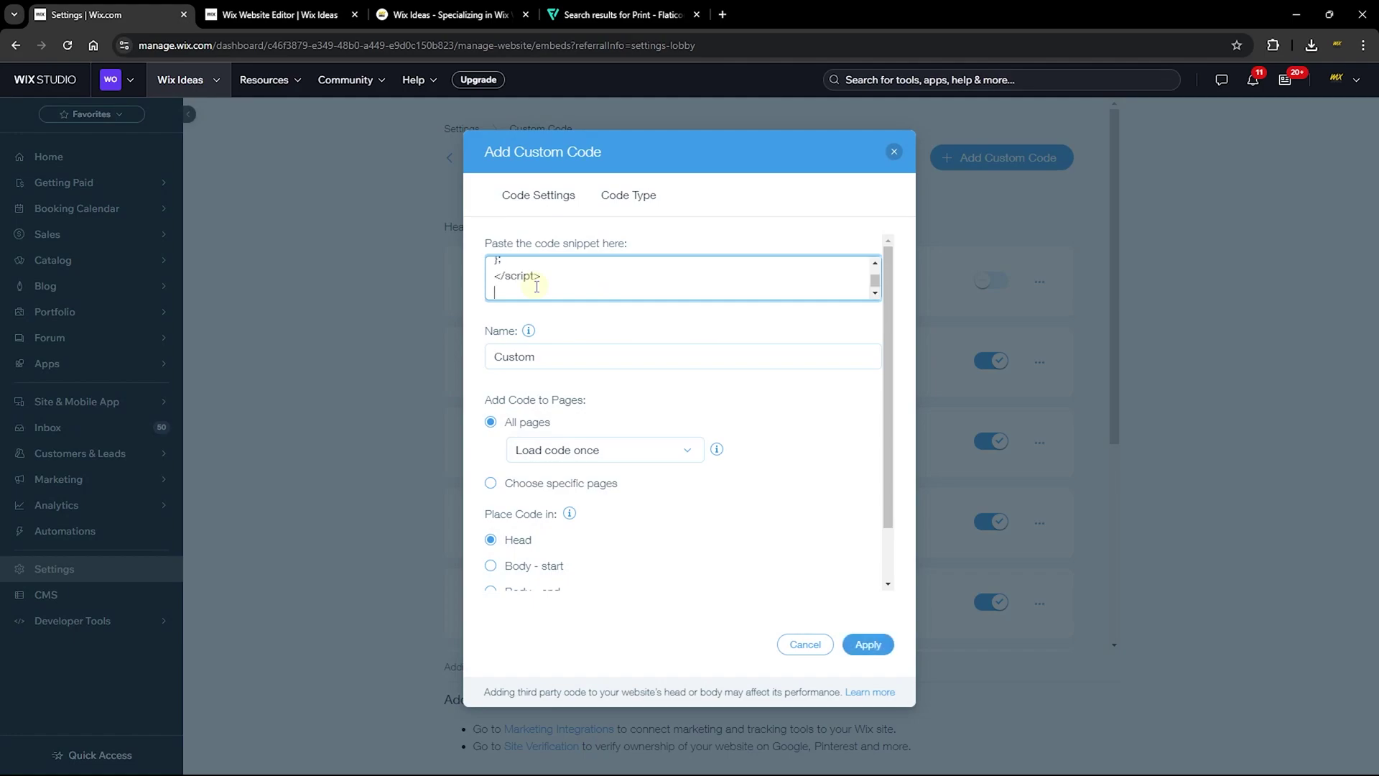
double_click(582, 356)
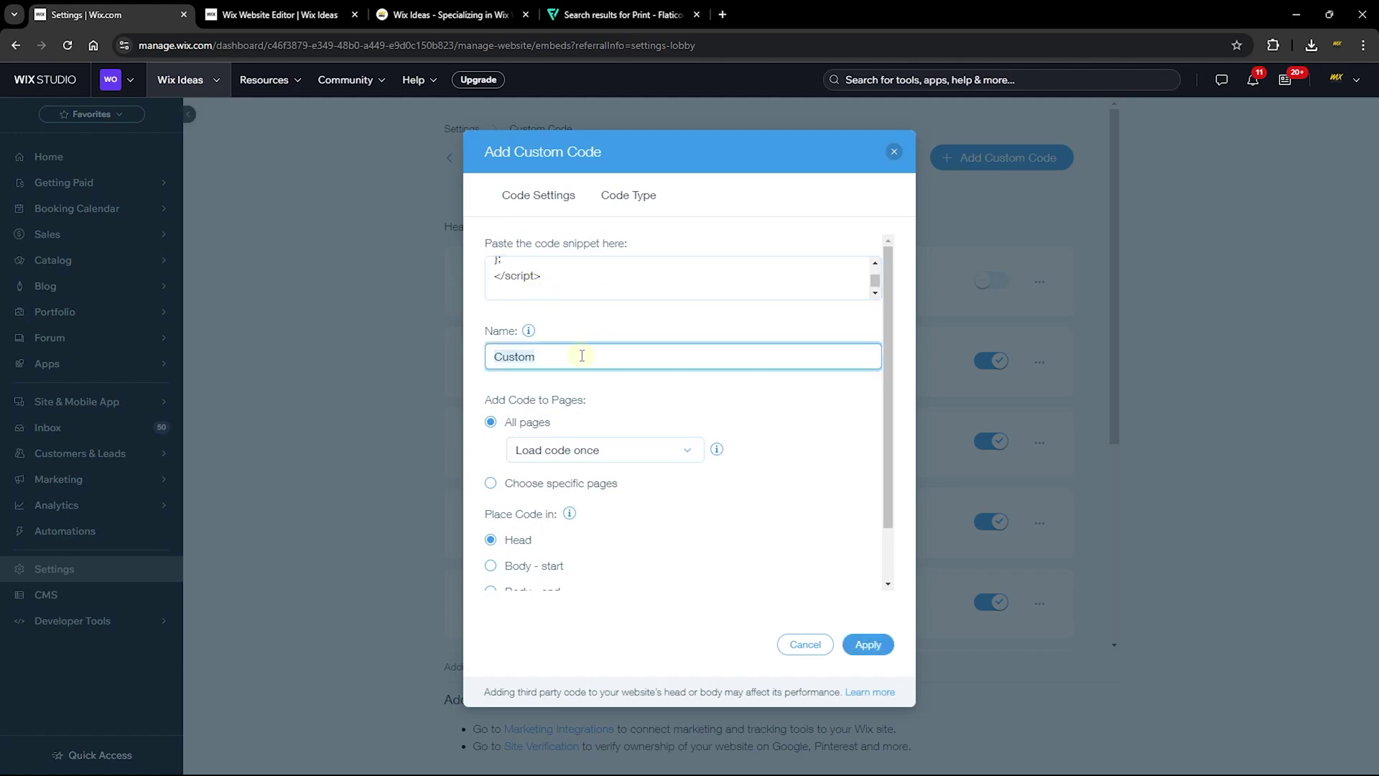
type("Print Page Script")
scroll(570, 431, "down", 2)
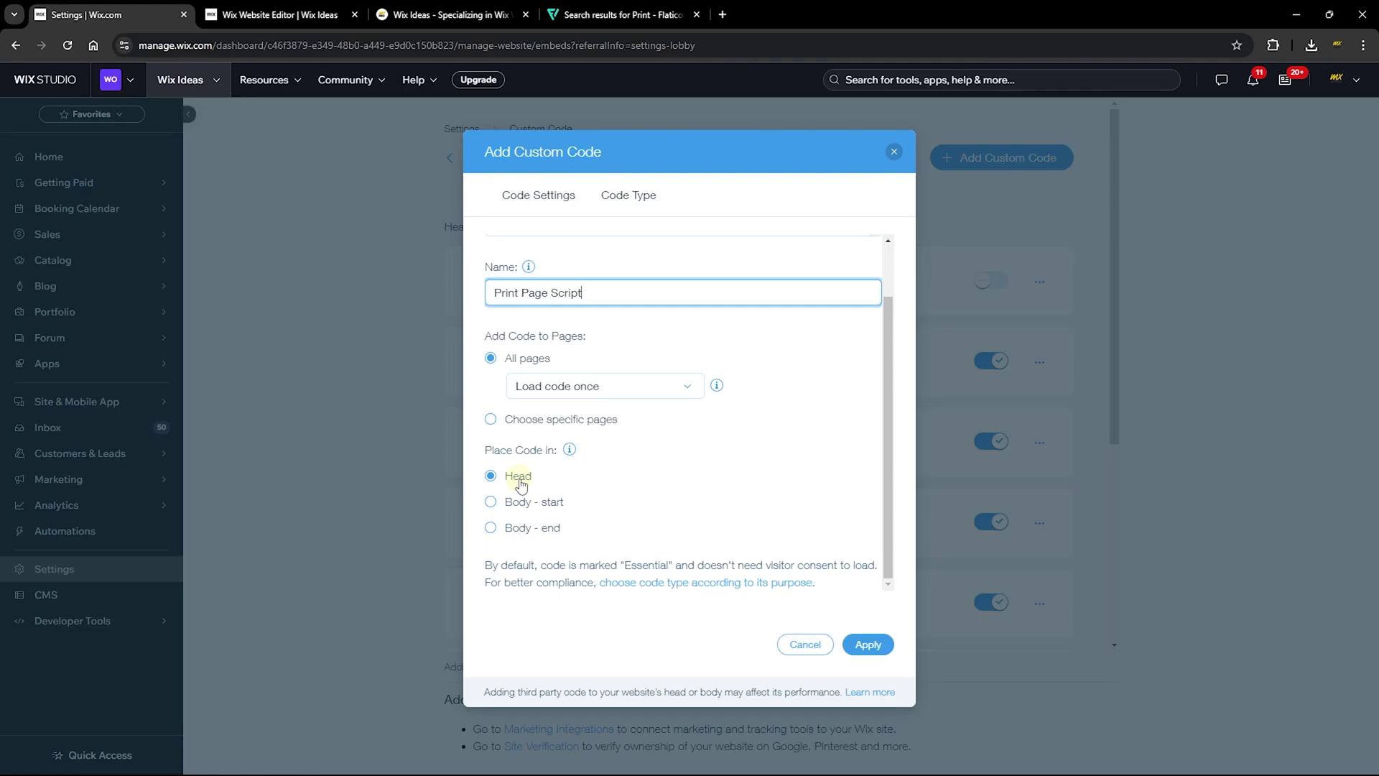
left_click(867, 644)
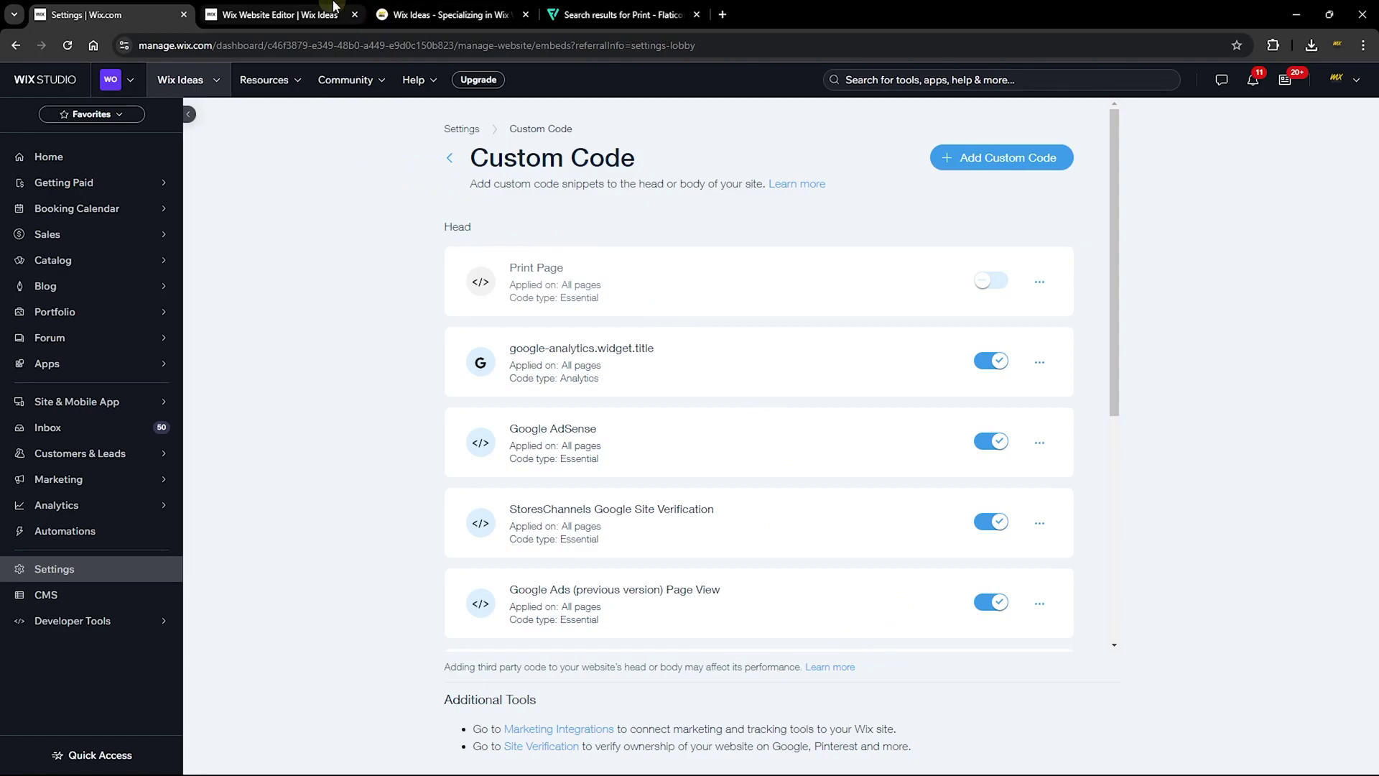
On the live site, dismiss the 50% OFF popup and use the printer icon to save the tutorial as a 4-page PDF.
left_click(327, 13)
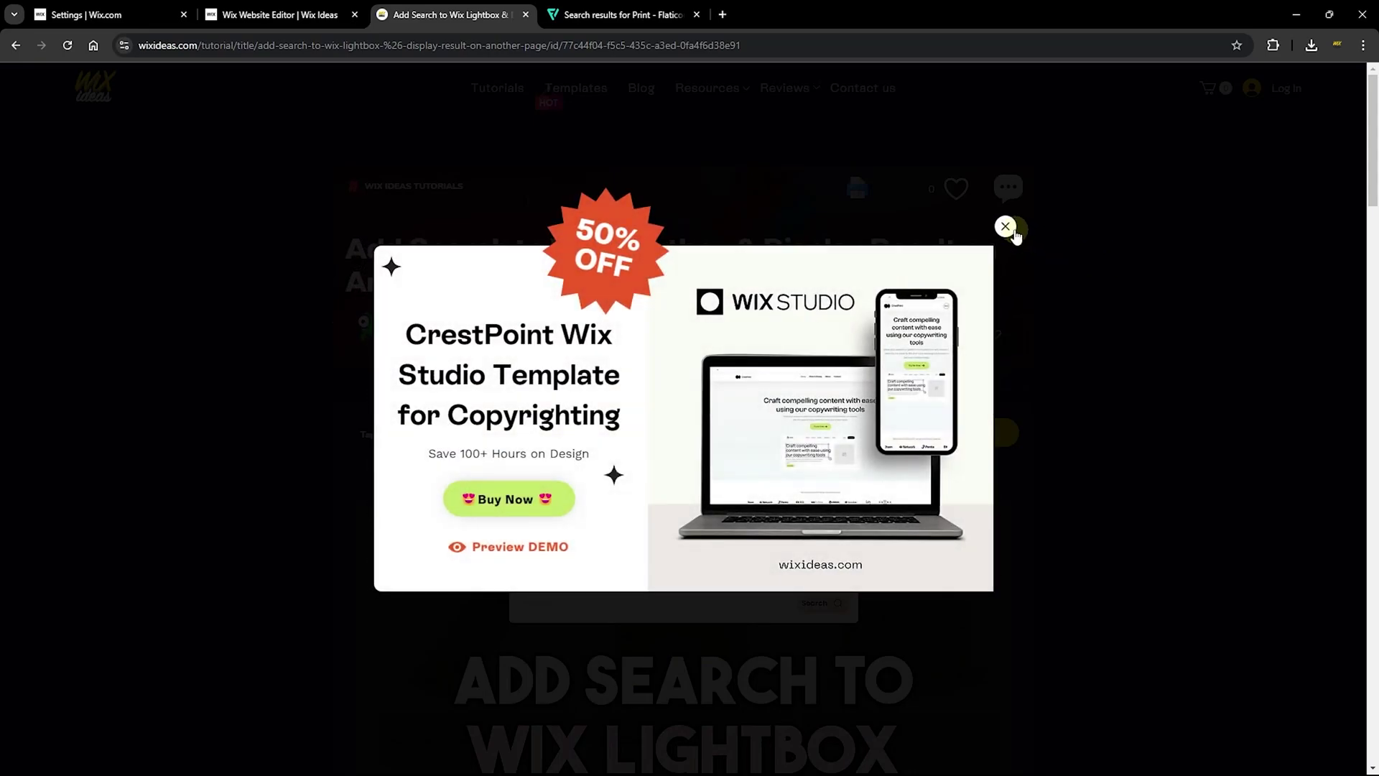
left_click(1009, 228)
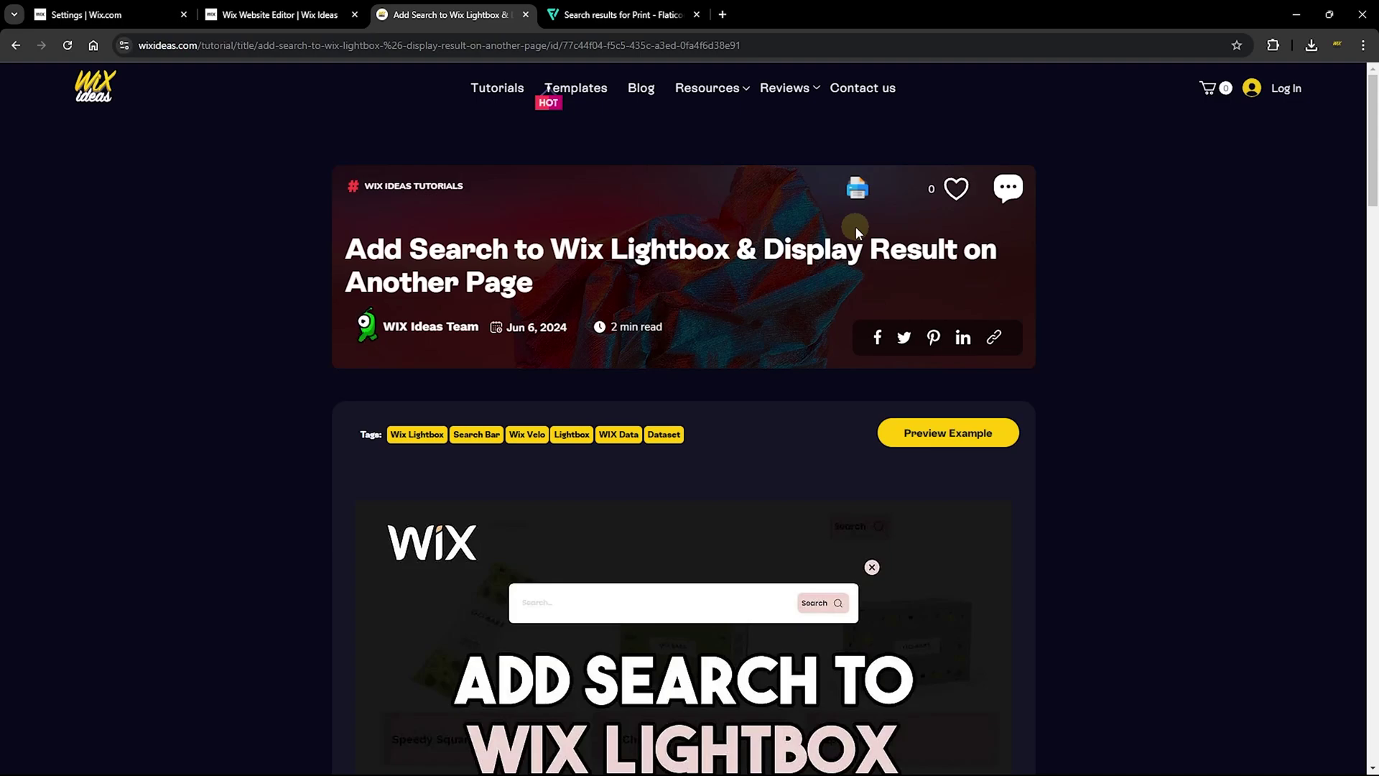
left_click(856, 188)
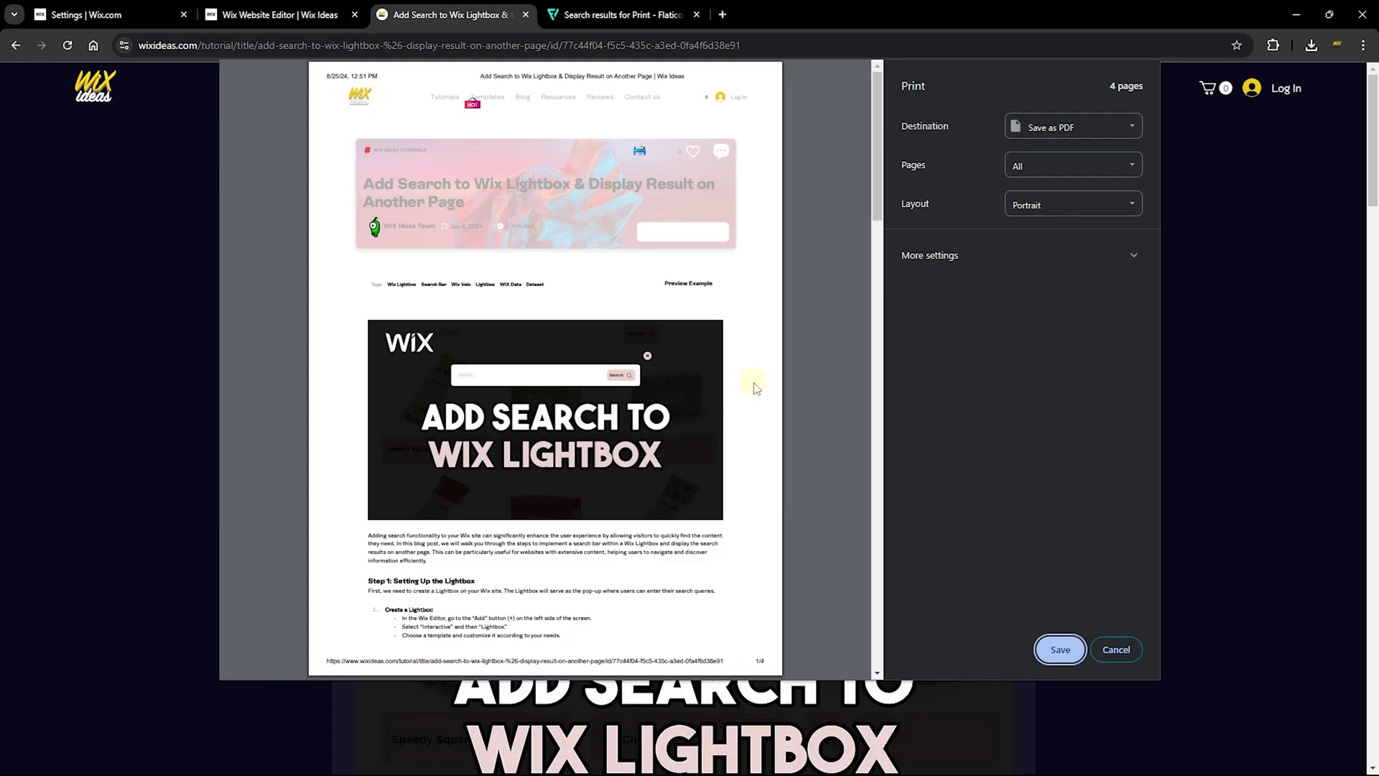
scroll(645, 349, "down", 7)
scroll(645, 348, "down", 8)
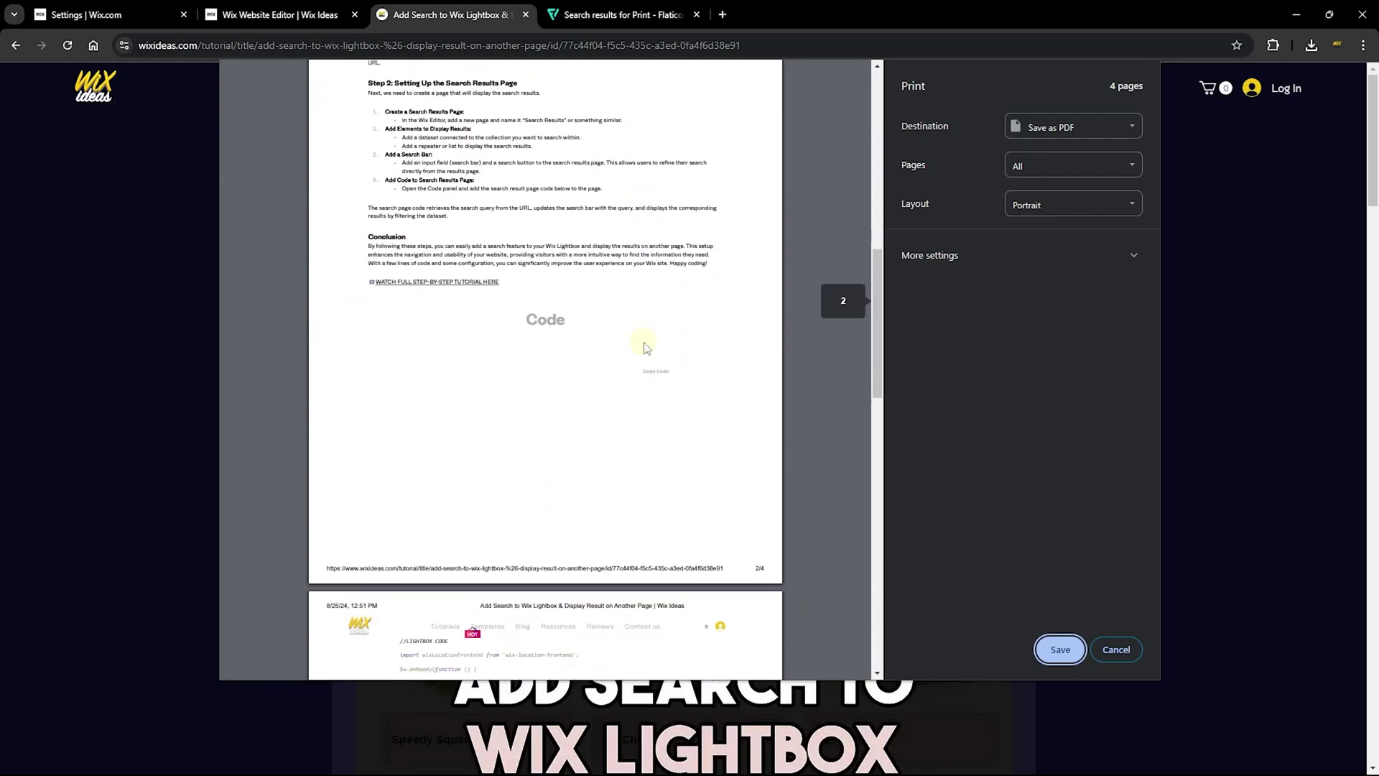
scroll(644, 345, "down", 2)
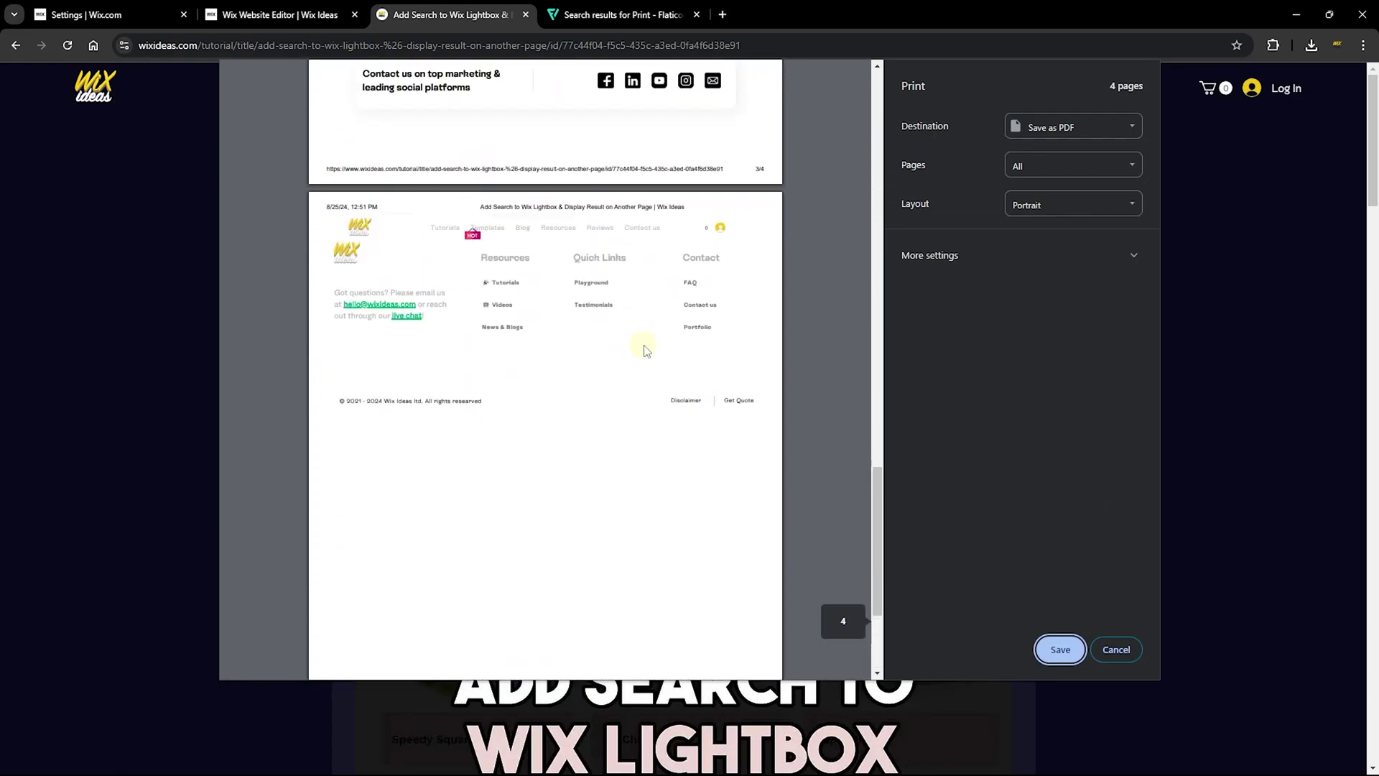
scroll(633, 338, "up", 20)
left_click(1061, 639)
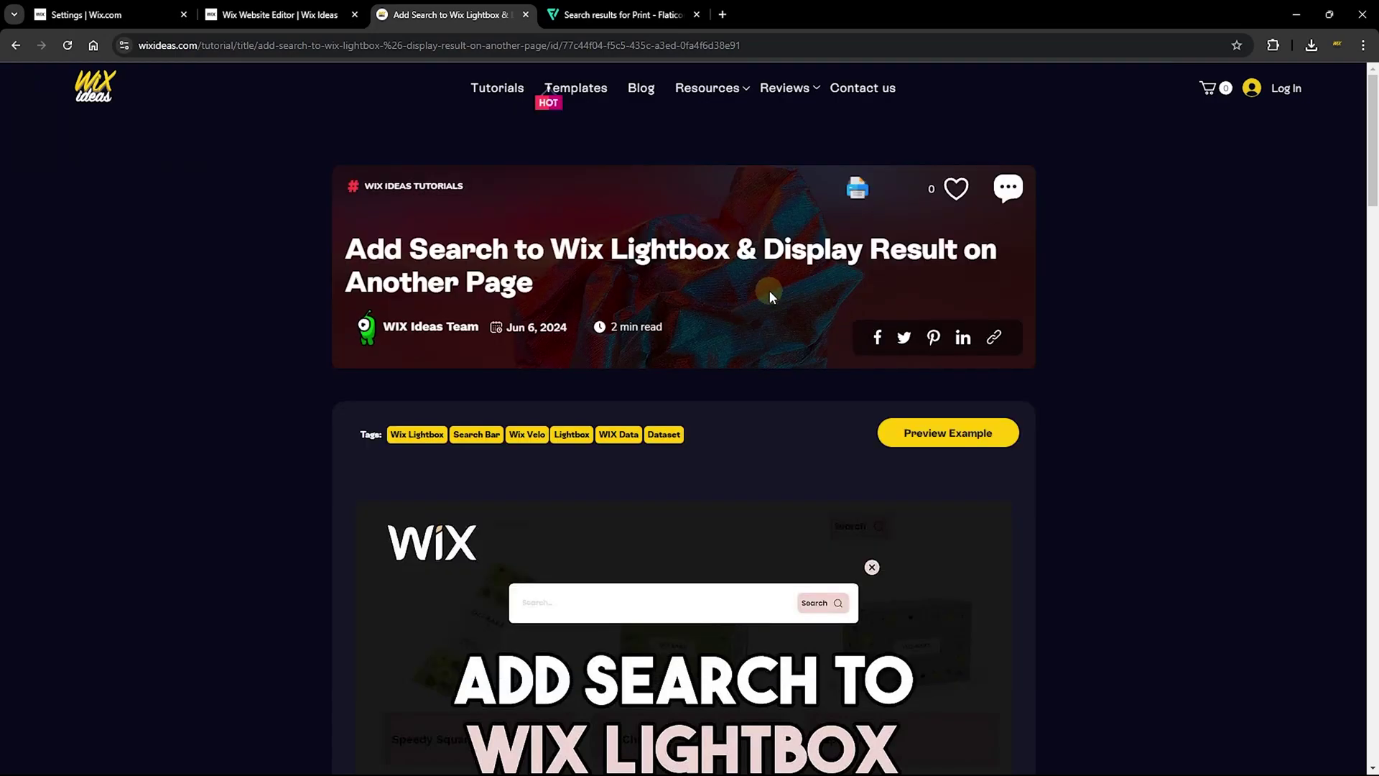
From Tutorials, open the Exit-Intent Popup on Wix Studio article and bring up its 5-page print preview.
left_click(497, 94)
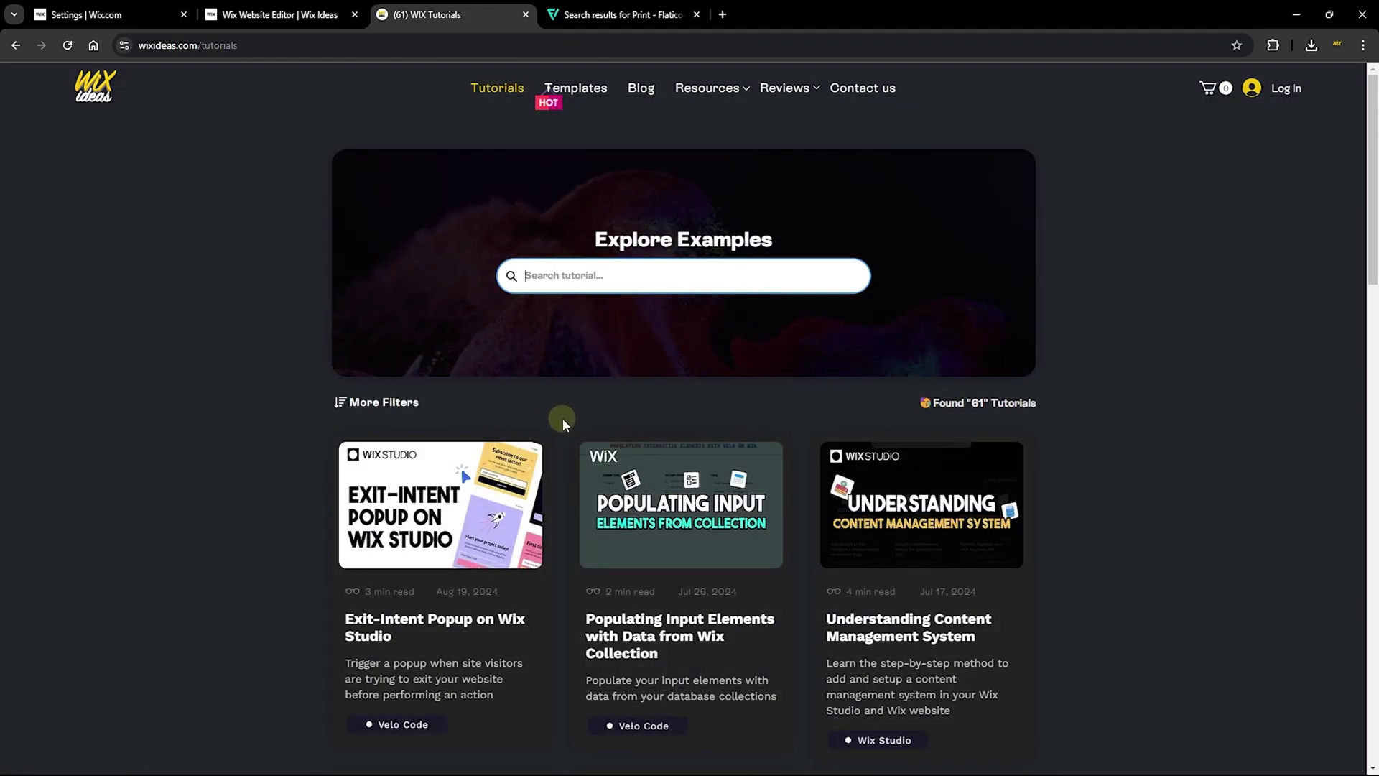
scroll(562, 418, "down", 1)
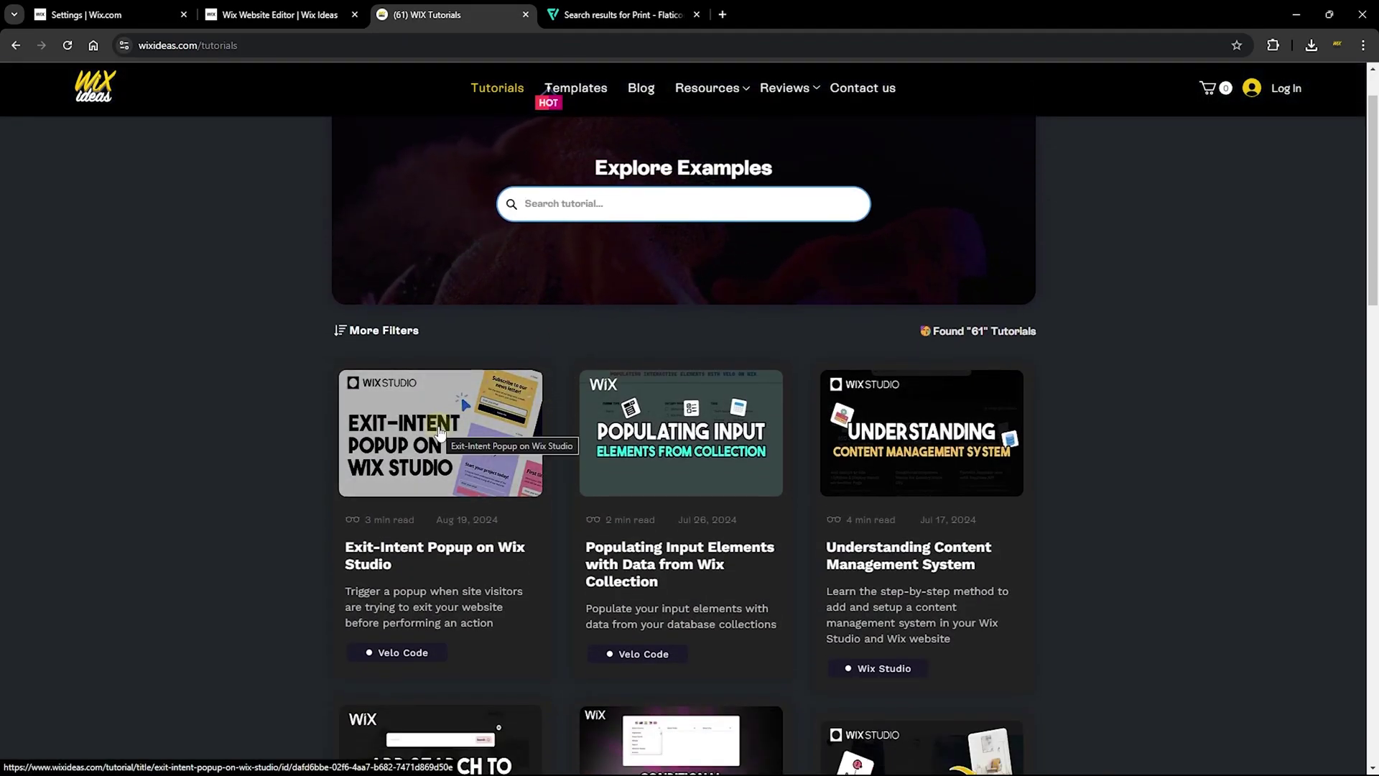
left_click(441, 433)
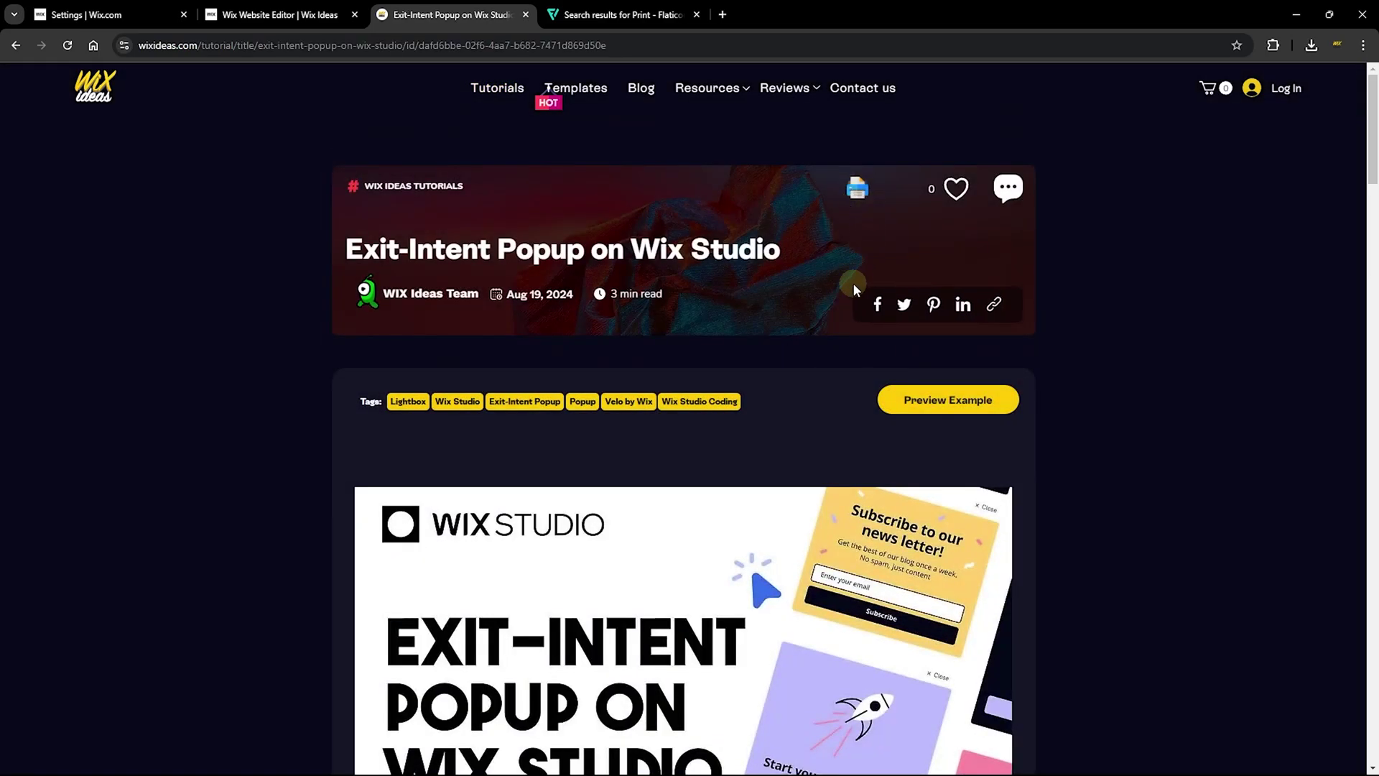
left_click(857, 199)
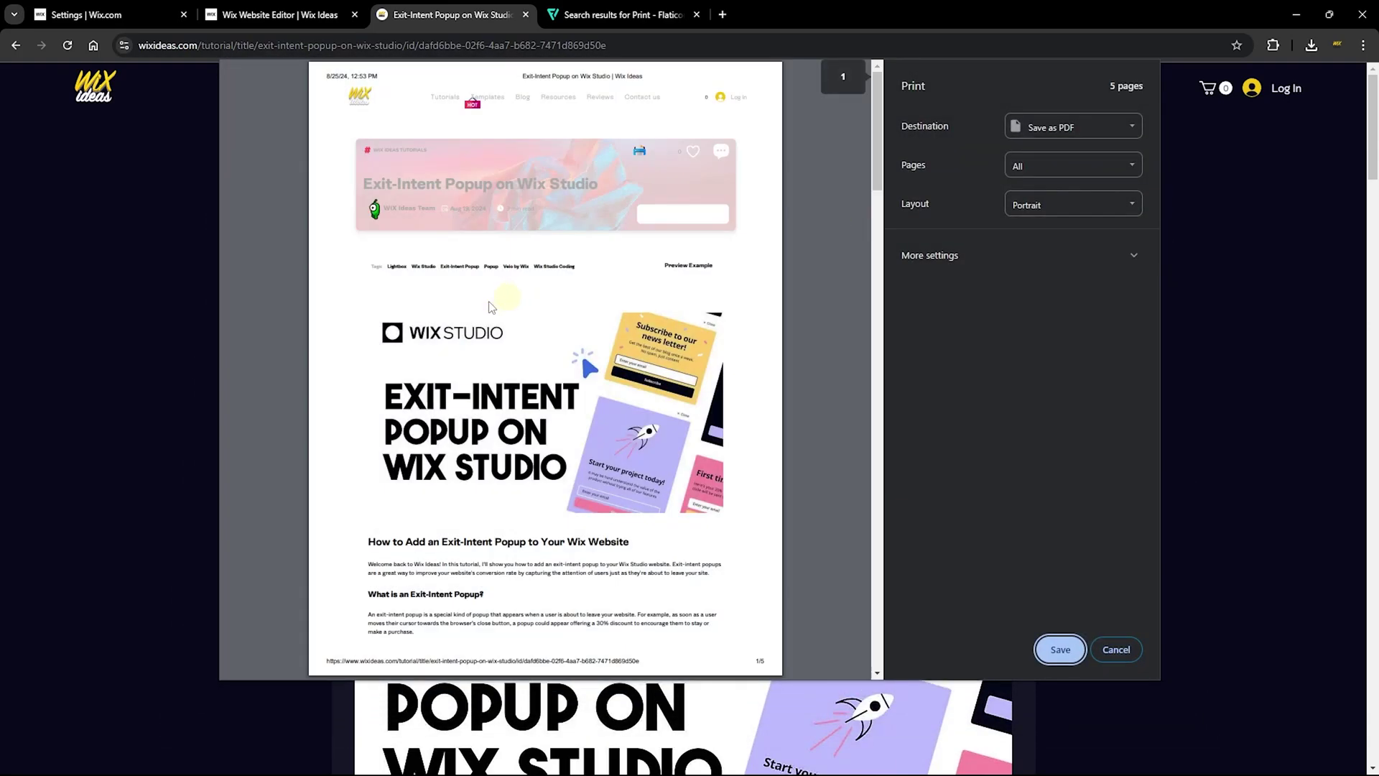
scroll(580, 351, "down", 3)
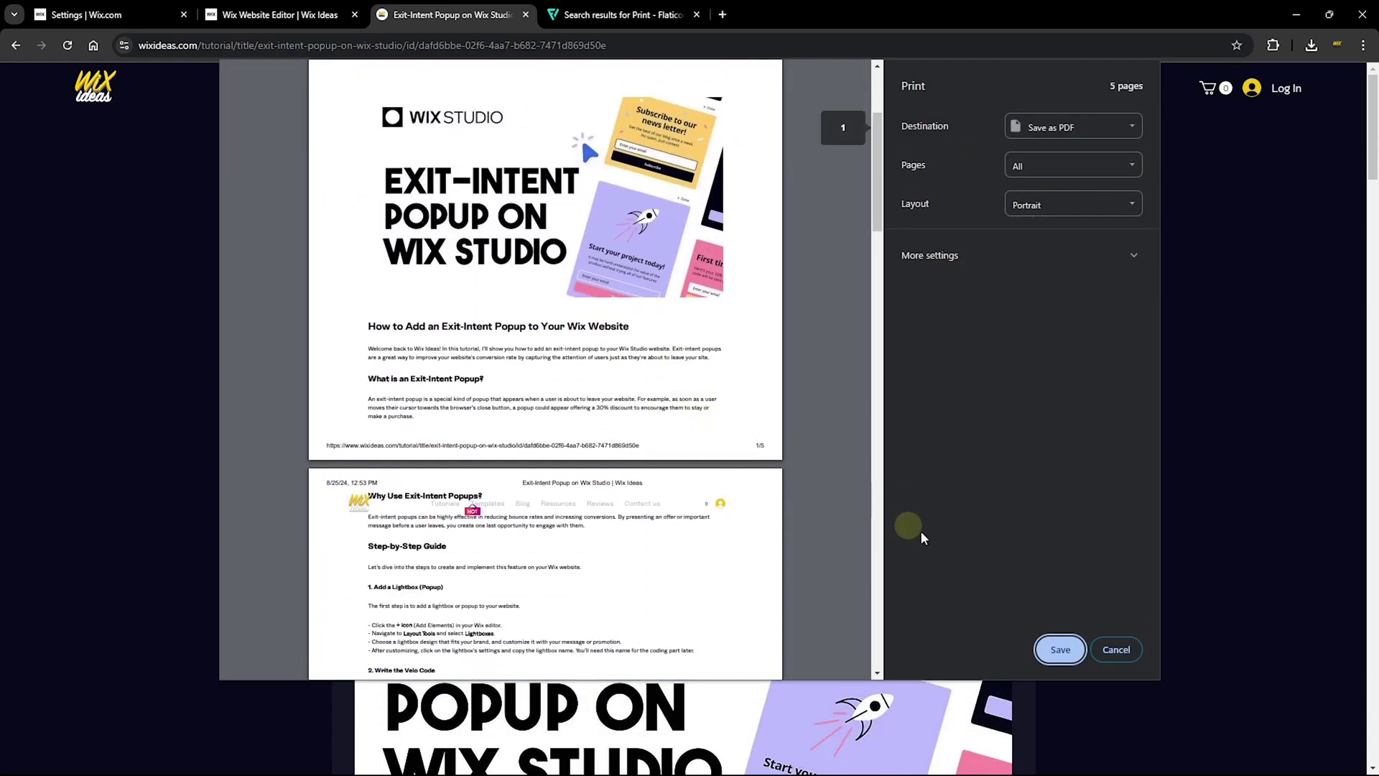
Cancel the print preview and scroll down through the Exit-Intent Popup article.
left_click(1117, 650)
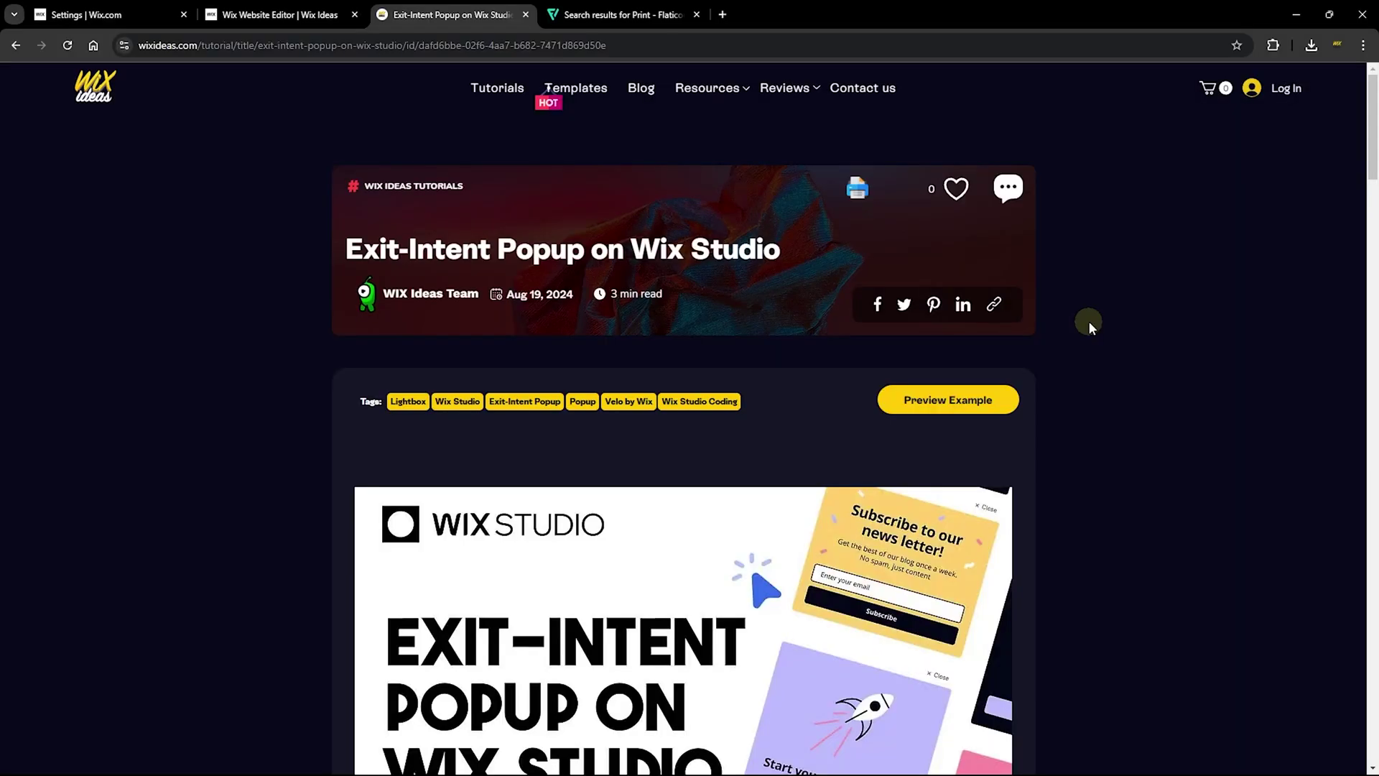
scroll(1082, 321, "down", 1)
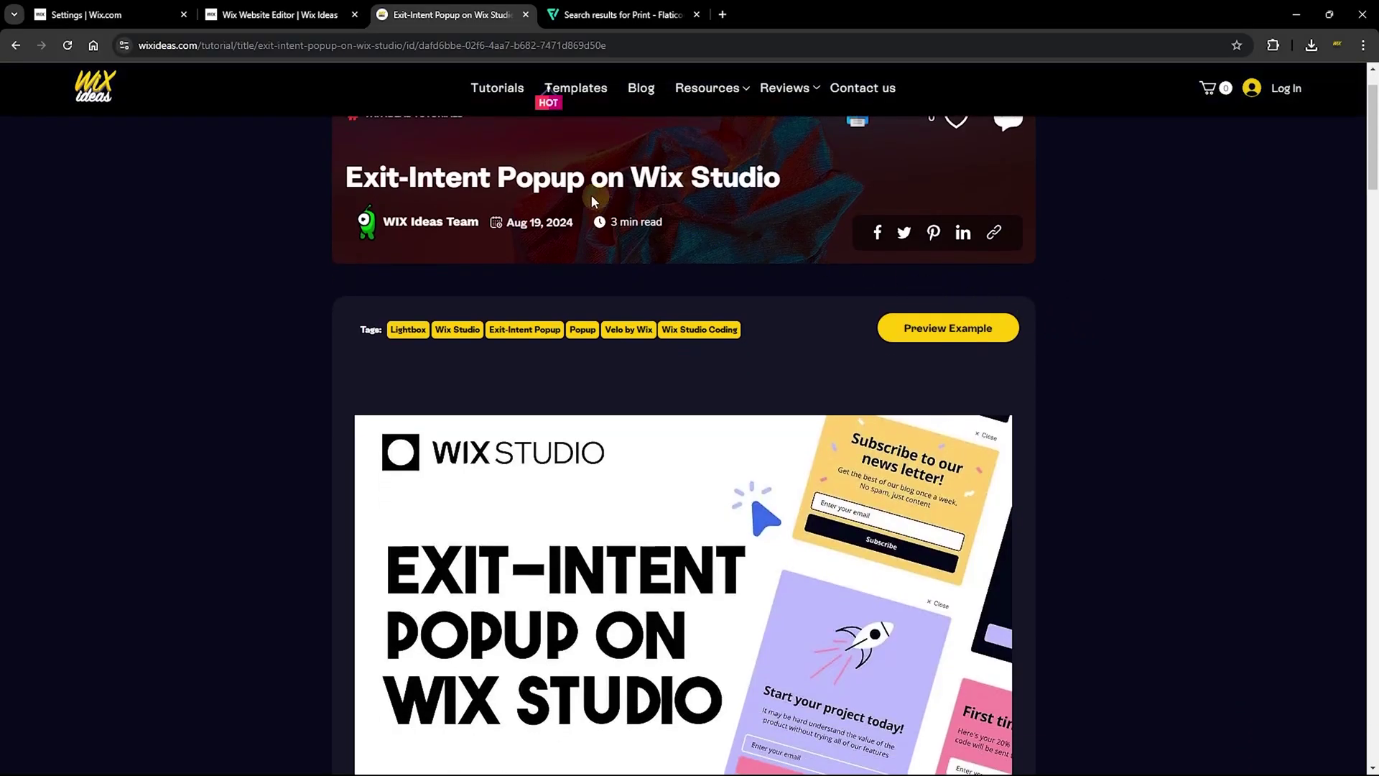
scroll(728, 465, "down", 2)
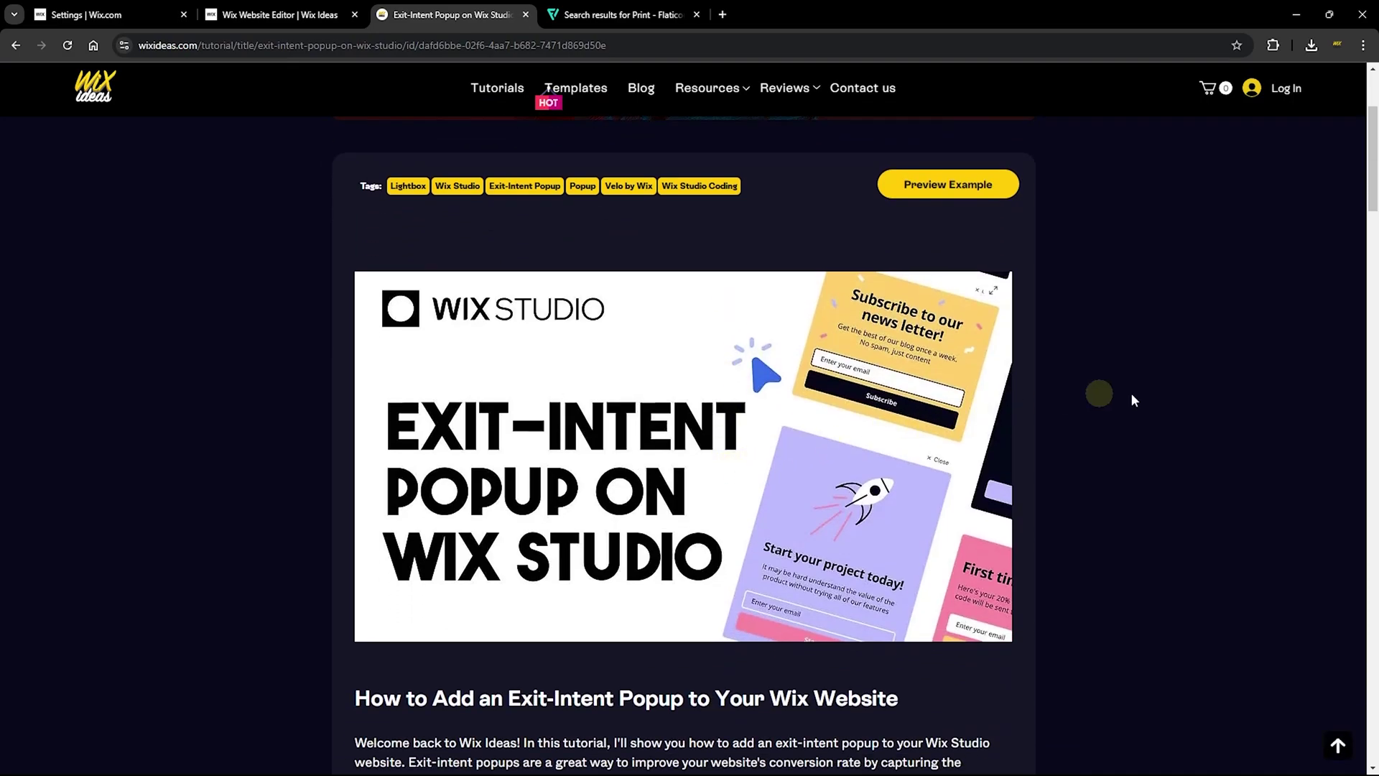